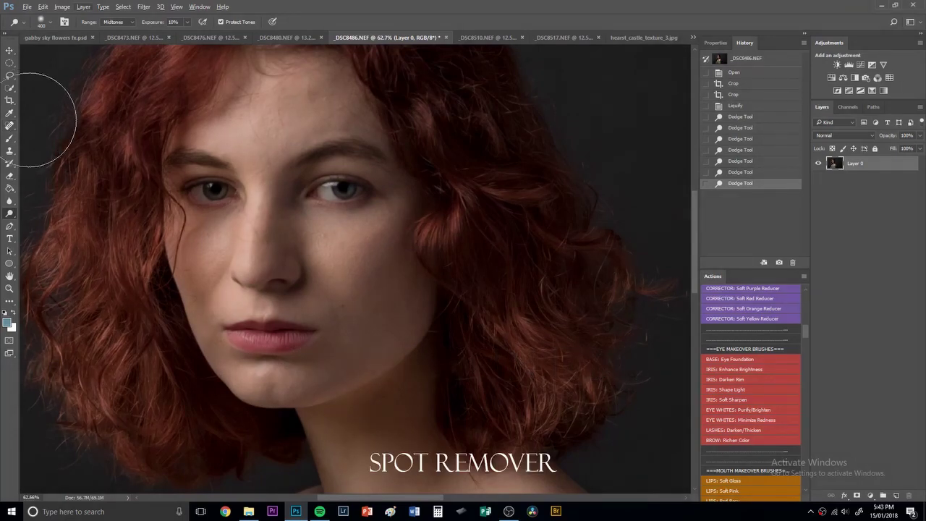
- Choose the Spot Healing Brush and reduce its brush size to 20 px for retouching small facial spots
{"action": "left_click", "coordinate": [13, 126]}
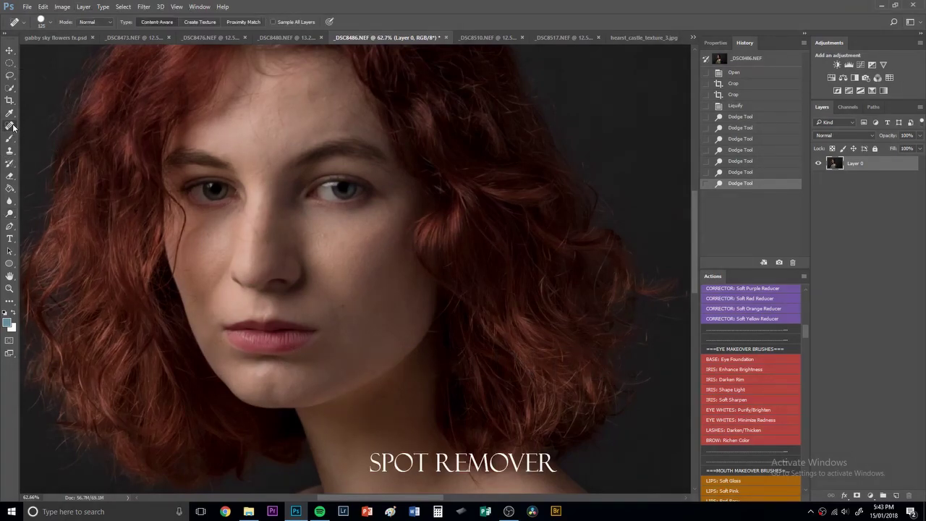
{"action": "right_click", "coordinate": [11, 126]}
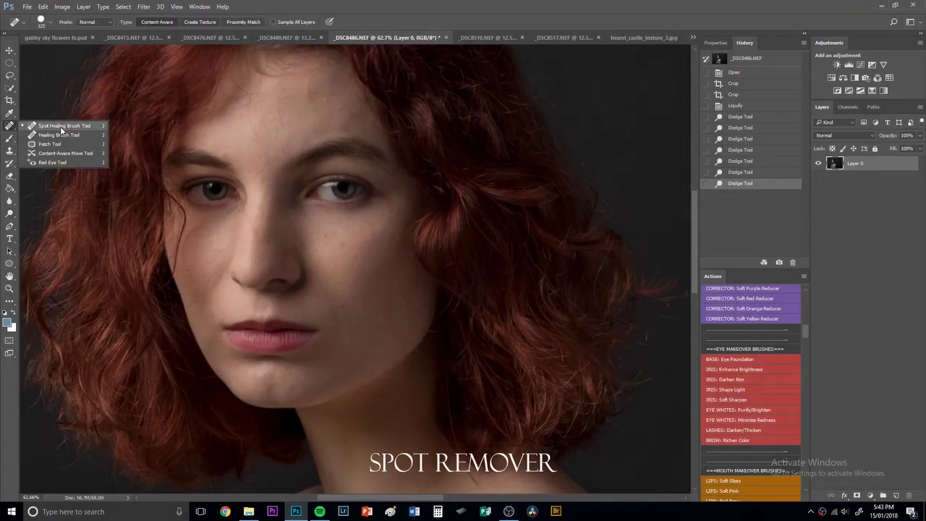
{"action": "left_click", "coordinate": [61, 127]}
{"action": "key", "text": "bracketleft"}
{"action": "key", "text": "bracketleft"}
{"action": "key", "text": "bracketleft"}
{"action": "key", "text": "bracketleft"}
{"action": "key", "text": "bracketleft"}
{"action": "key", "text": "bracketleft"}
{"action": "key", "text": "bracketleft"}
{"action": "key", "text": "bracketleft"}
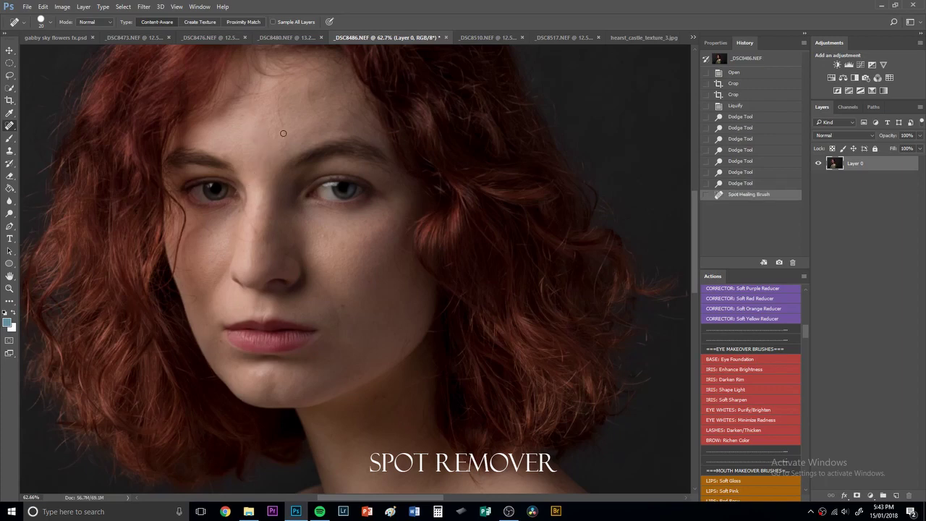
- Heal the blemishes, fine lines and stray hairs across the forehead with short spot-healing strokes
{"action": "scroll", "coordinate": [254, 133], "scroll_direction": "up", "scroll_amount": 3}
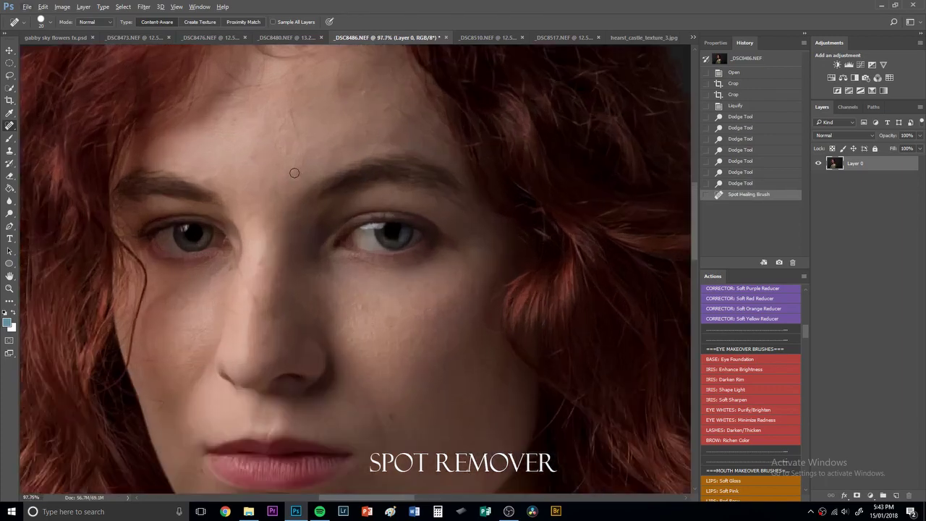
{"action": "mouse_move", "coordinate": [300, 135]}
{"action": "left_mouse_down"}
{"action": "mouse_move", "coordinate": [285, 86]}
{"action": "mouse_move", "coordinate": [324, 66]}
{"action": "mouse_move", "coordinate": [355, 121]}
{"action": "mouse_move", "coordinate": [380, 138]}
{"action": "left_mouse_up"}
{"action": "left_click_drag", "start_coordinate": [291, 87], "coordinate": [293, 117]}
{"action": "left_click_drag", "start_coordinate": [295, 118], "coordinate": [298, 129]}
{"action": "mouse_move", "coordinate": [335, 88]}
{"action": "left_mouse_down"}
{"action": "mouse_move", "coordinate": [337, 110]}
{"action": "mouse_move", "coordinate": [364, 99]}
{"action": "left_mouse_up"}
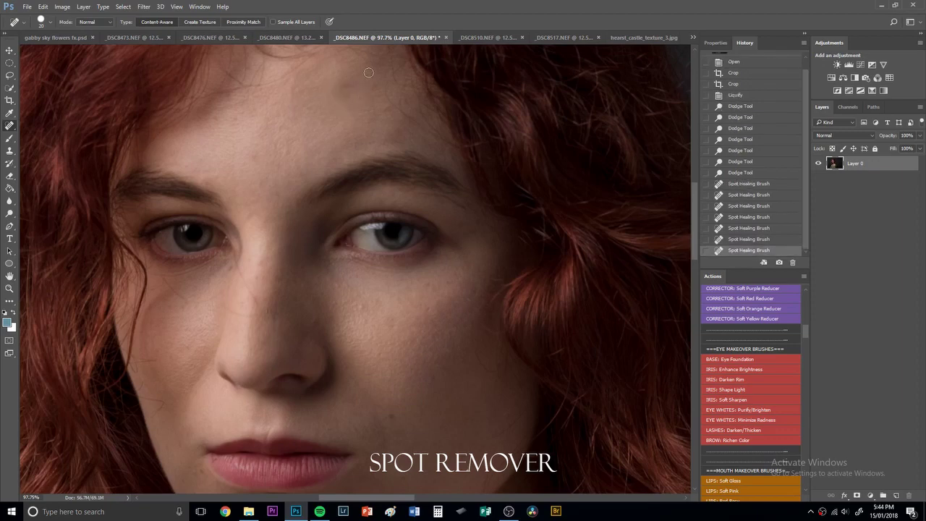
{"action": "left_click_drag", "start_coordinate": [372, 64], "coordinate": [362, 98]}
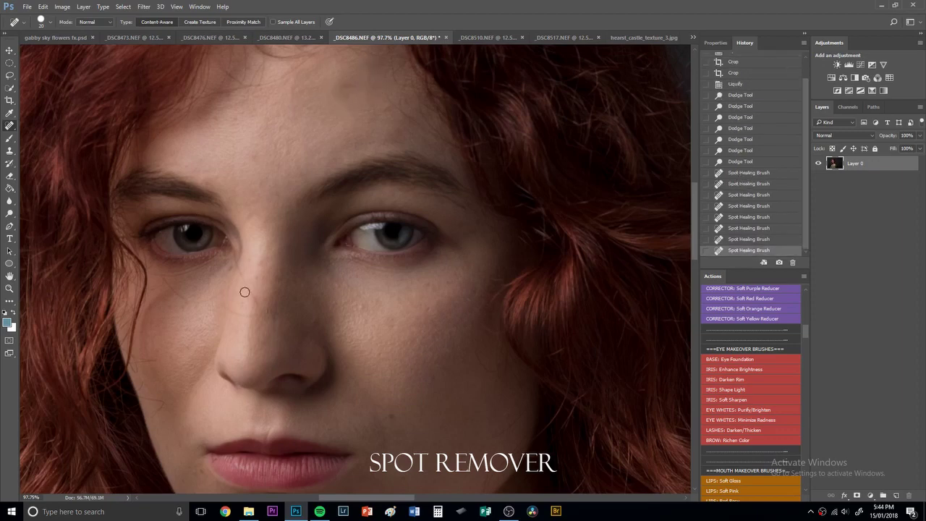
- Heal the marks beside the nose and on the adjacent cheek with a finer brush, reverting the first oversized stroke
{"action": "left_click_drag", "start_coordinate": [235, 257], "coordinate": [236, 259]}
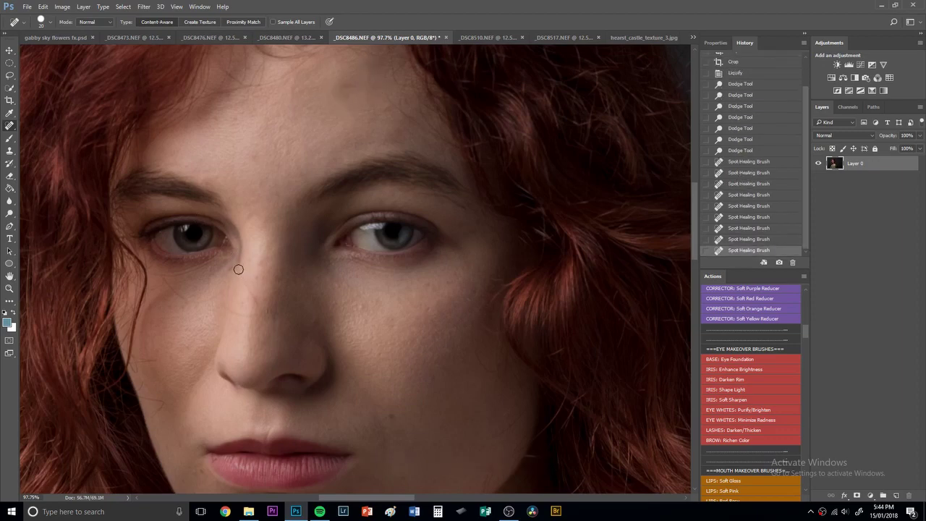
{"action": "left_click", "coordinate": [756, 240]}
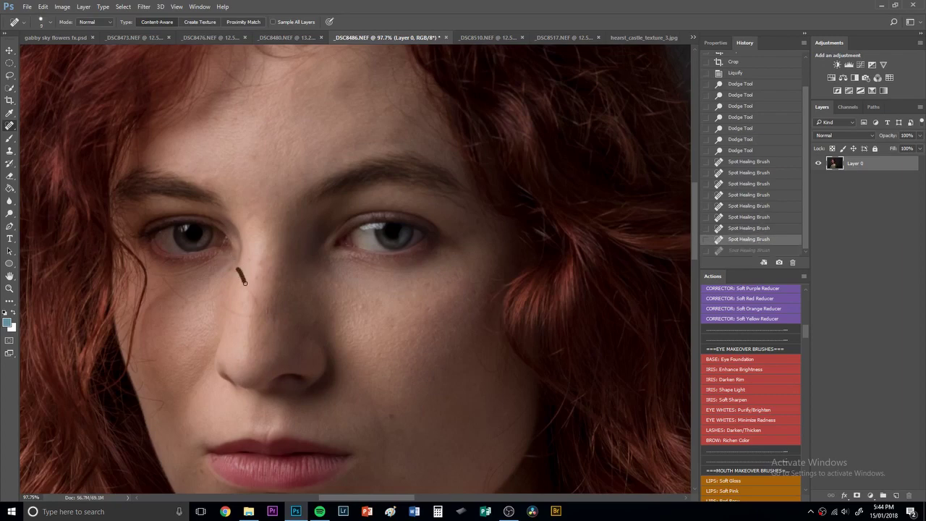
{"action": "left_click_drag", "start_coordinate": [256, 294], "coordinate": [256, 295]}
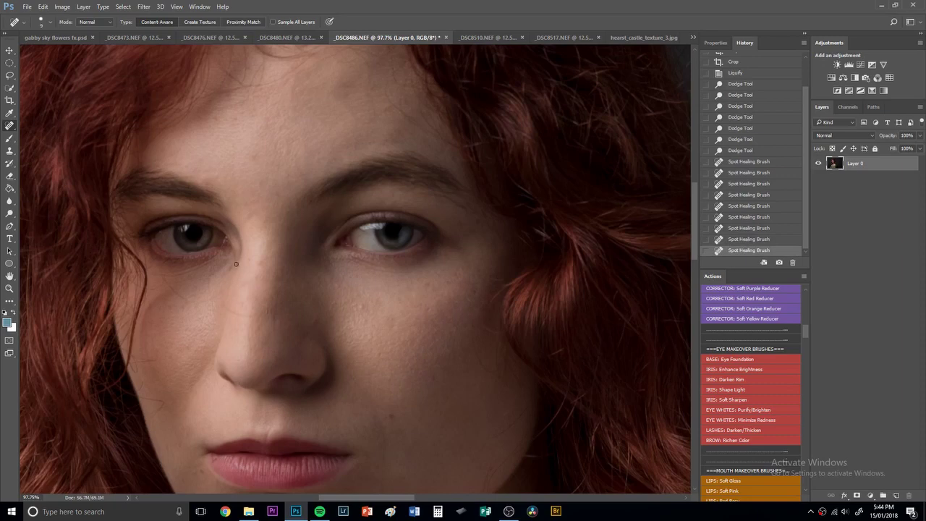
{"action": "left_click_drag", "start_coordinate": [235, 263], "coordinate": [230, 269]}
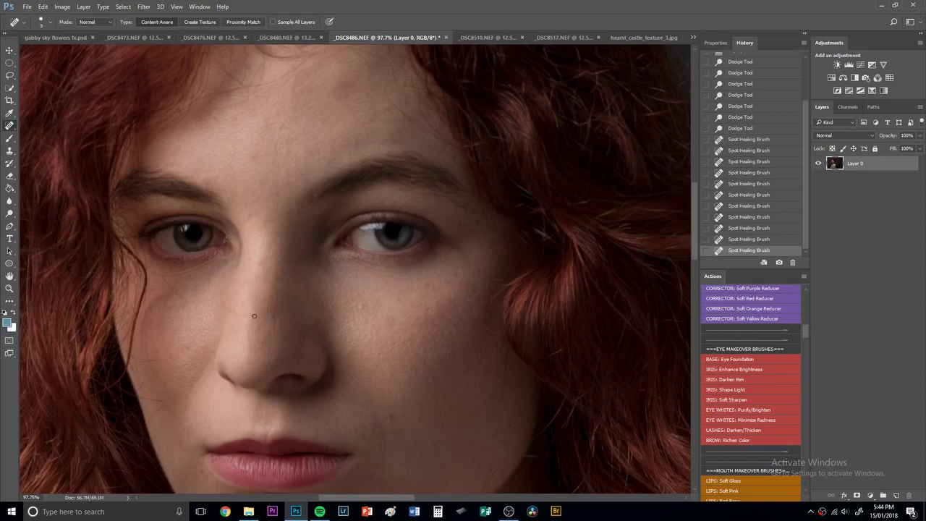
{"action": "mouse_move", "coordinate": [229, 310]}
{"action": "left_mouse_down"}
{"action": "mouse_move", "coordinate": [194, 302]}
{"action": "mouse_move", "coordinate": [161, 273]}
{"action": "left_mouse_up"}
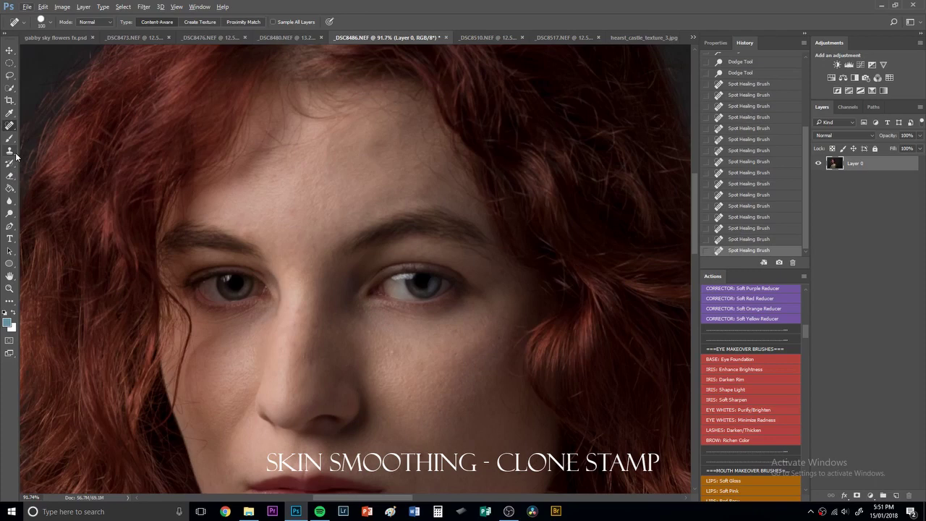
- Switch to the Clone Stamp and set an 80 px brush with 11% flow for skin smoothing
{"action": "left_click", "coordinate": [15, 152]}
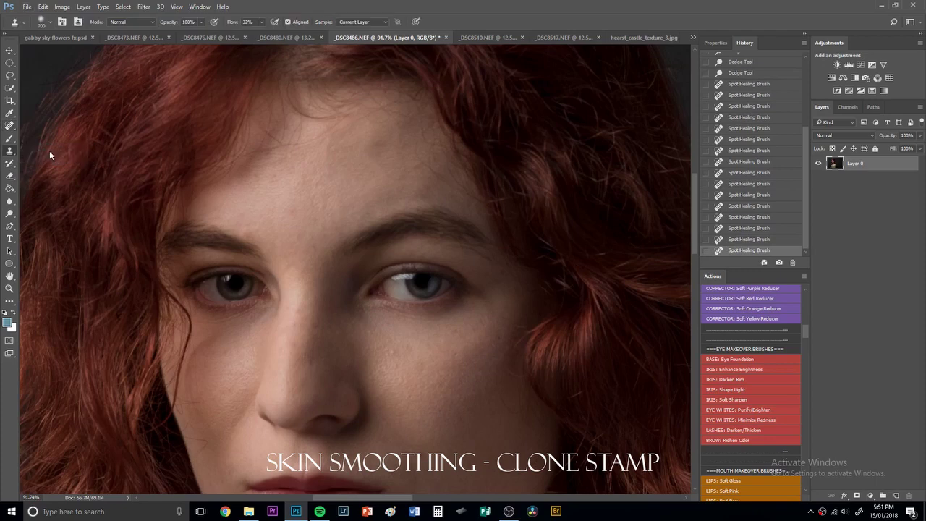
{"action": "key", "text": "["}
{"action": "key", "text": "bracketleft"}
{"action": "key", "text": "bracketleft"}
{"action": "key", "text": "bracketleft"}
{"action": "key", "text": "bracketleft"}
{"action": "key", "text": "bracketleft"}
{"action": "key", "text": "bracketleft"}
{"action": "key", "text": "bracketleft"}
{"action": "key", "text": "bracketleft"}
{"action": "key", "text": "bracketleft"}
{"action": "key", "text": "bracketleft"}
{"action": "left_click", "coordinate": [262, 22]}
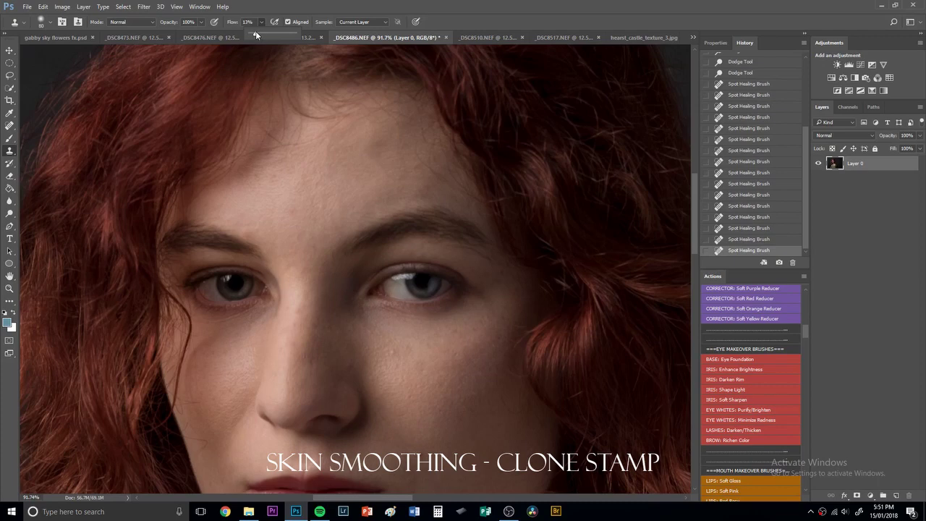
- Clone nearby clean skin over the uneven patches in the middle and right part of the forehead
{"action": "left_click", "coordinate": [308, 173], "text": "alt"}
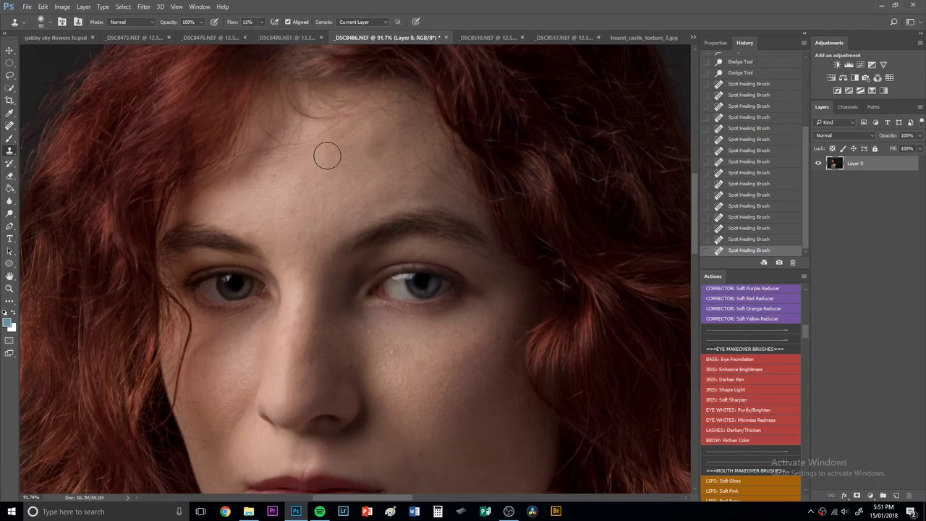
{"action": "left_click", "coordinate": [326, 149]}
{"action": "left_click_drag", "start_coordinate": [327, 148], "coordinate": [331, 149]}
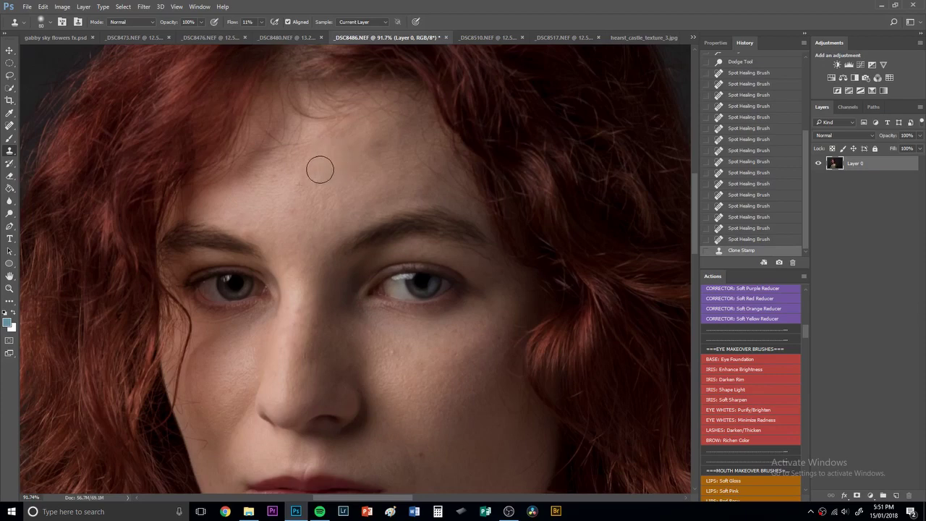
{"action": "left_click", "coordinate": [378, 146]}
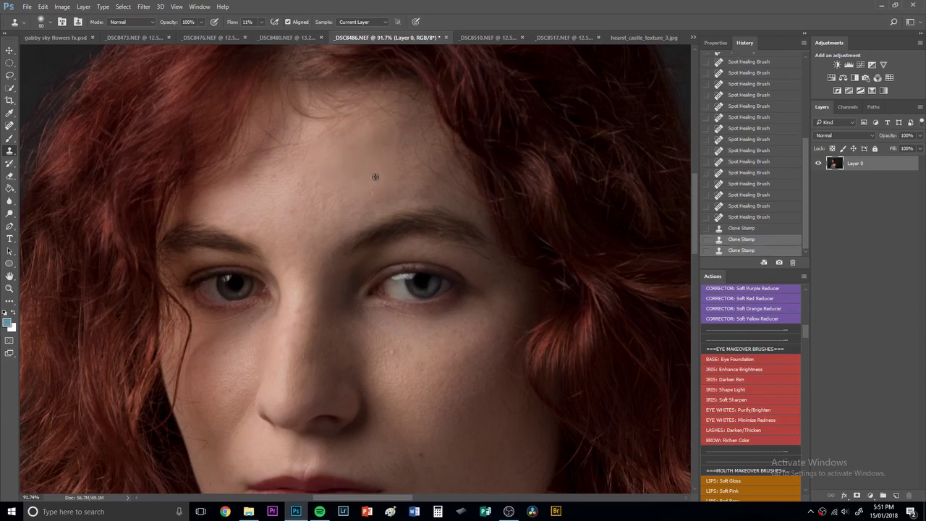
{"action": "left_click", "coordinate": [374, 176], "text": "alt"}
{"action": "left_click", "coordinate": [390, 175]}
{"action": "left_click", "coordinate": [388, 180]}
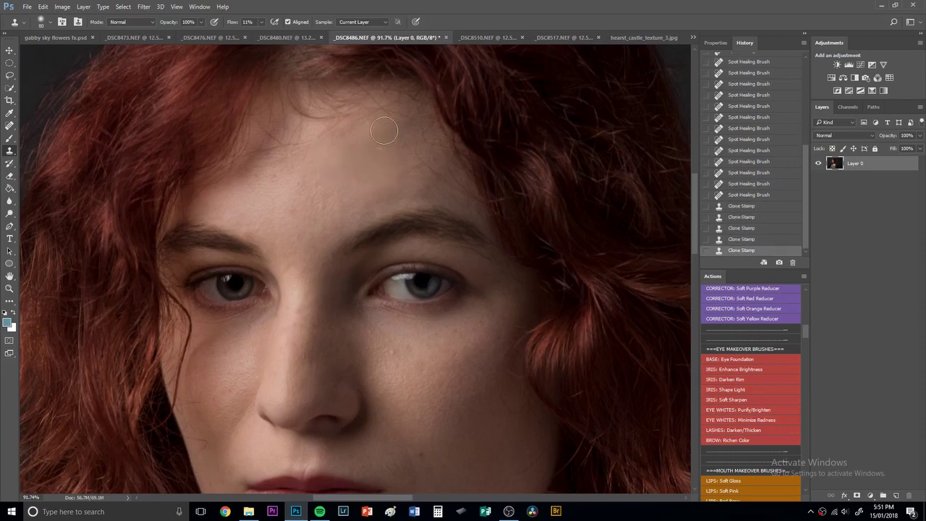
{"action": "left_click", "coordinate": [401, 145]}
{"action": "left_click", "coordinate": [349, 183]}
{"action": "left_click", "coordinate": [349, 153]}
- Set the clone brush to 125 px and smooth the left part of the forehead using nearby skin samples
{"action": "left_click", "coordinate": [326, 167], "text": "alt"}
{"action": "key", "text": "bracketright"}
{"action": "key", "text": "bracketright"}
{"action": "key", "text": "bracketright"}
{"action": "key", "text": "bracketright"}
{"action": "key", "text": "bracketright"}
{"action": "key", "text": "bracketleft"}
{"action": "key", "text": "bracketleft"}
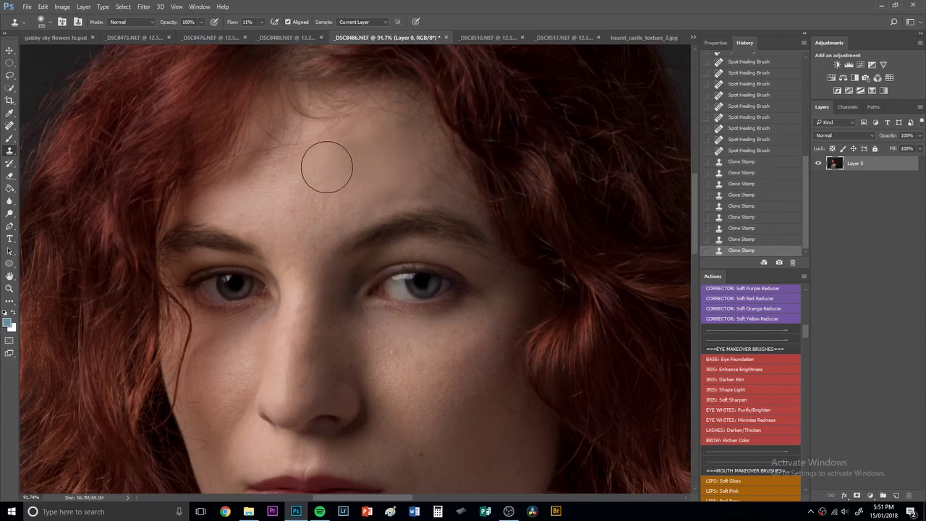
{"action": "left_click", "coordinate": [285, 194], "text": "alt"}
{"action": "left_click", "coordinate": [295, 218]}
{"action": "left_click", "coordinate": [281, 215], "text": "alt"}
{"action": "left_click", "coordinate": [270, 188]}
{"action": "left_click", "coordinate": [265, 195], "text": "alt"}
{"action": "left_click", "coordinate": [268, 192]}
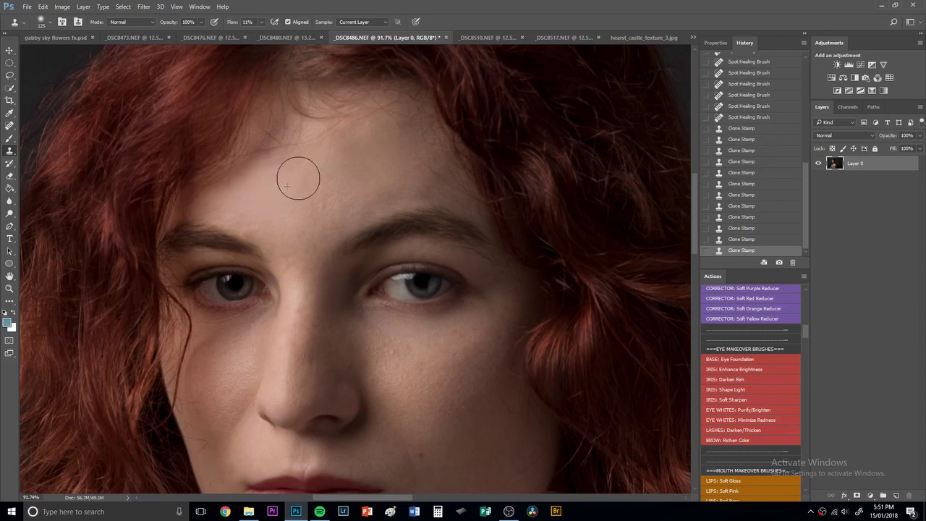
- Blend the skin from the centre of the forehead across to the area above the right eyebrow
{"action": "left_click", "coordinate": [312, 190]}
{"action": "left_click", "coordinate": [312, 209]}
{"action": "left_click", "coordinate": [331, 159]}
{"action": "left_click", "coordinate": [356, 150]}
{"action": "left_click", "coordinate": [407, 161]}
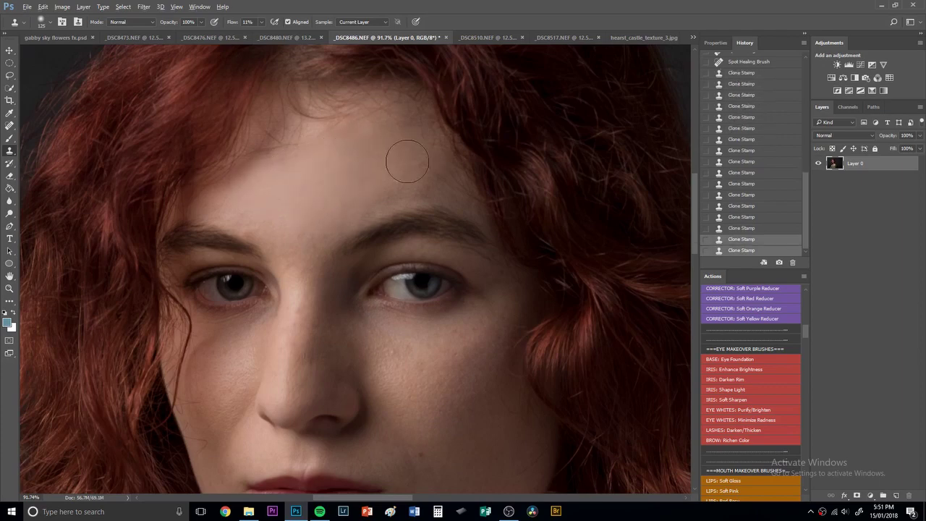
{"action": "left_click", "coordinate": [407, 181]}
{"action": "left_click", "coordinate": [357, 180]}
{"action": "left_click", "coordinate": [374, 190]}
- Smooth the skin between the eyebrows down to the nose bridge with samples from the lower forehead
{"action": "left_click", "coordinate": [317, 206], "text": "alt"}
{"action": "left_click", "coordinate": [301, 242]}
{"action": "left_click", "coordinate": [285, 218], "text": "alt"}
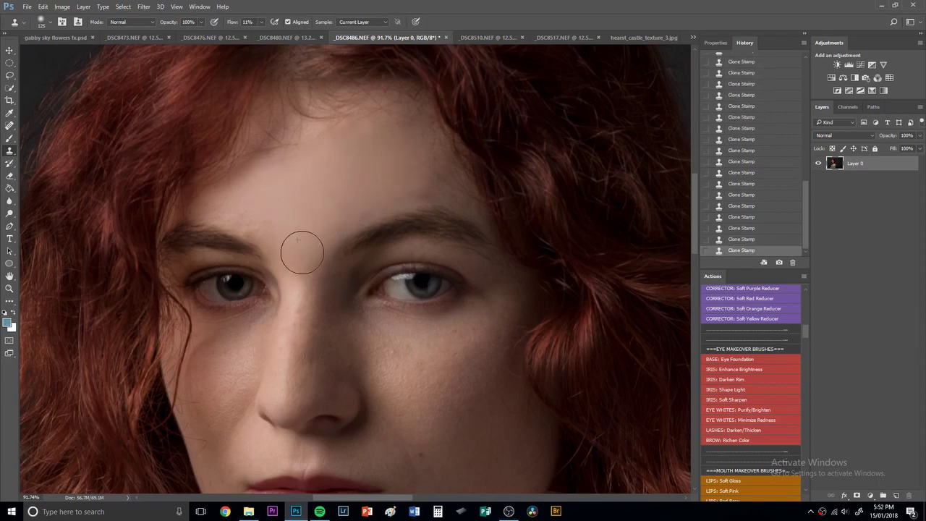
{"action": "left_click", "coordinate": [298, 268]}
- Clone forehead skin over the stray hairs along the left hairline, and sample the nose bridge with a reduced brush
{"action": "left_click", "coordinate": [348, 172], "text": "alt"}
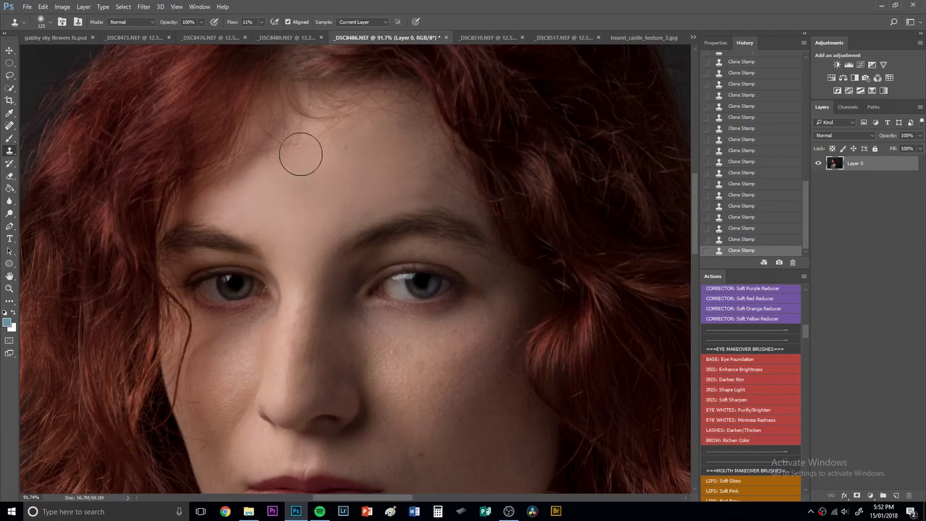
{"action": "left_click_drag", "start_coordinate": [261, 144], "coordinate": [302, 132]}
{"action": "left_click", "coordinate": [298, 287], "text": "alt"}
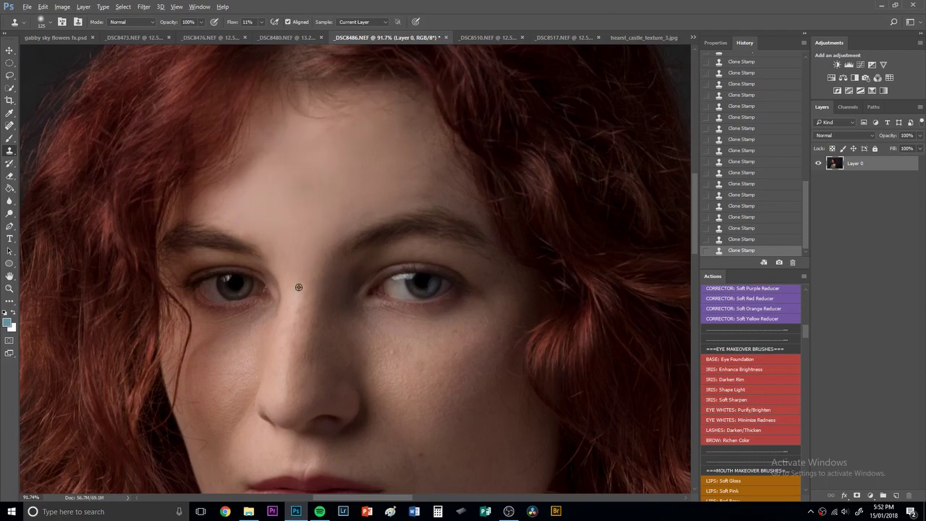
{"action": "key", "text": "bracketleft"}
{"action": "key", "text": "bracketleft"}
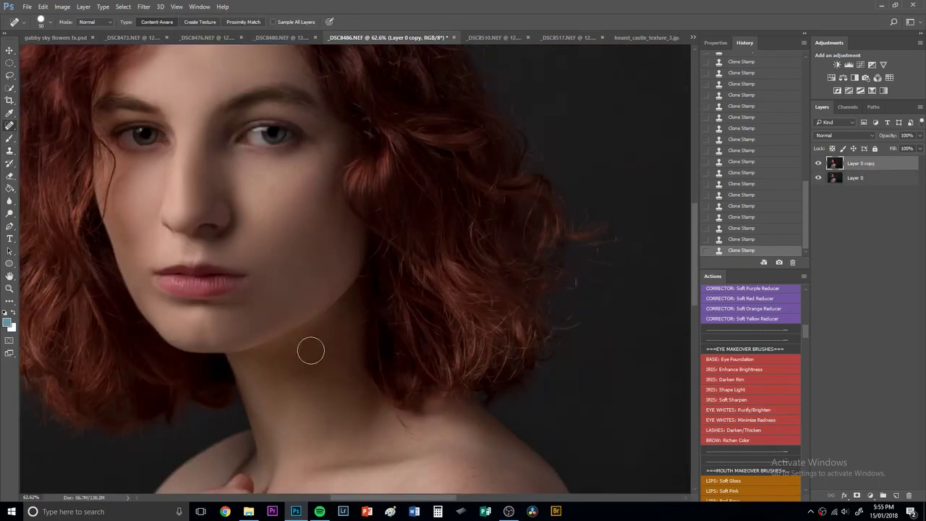
- Spot-heal the neck marks and the stray hairs beside the shoulder on the duplicate layer
{"action": "left_click", "coordinate": [305, 343]}
{"action": "left_click", "coordinate": [362, 342]}
{"action": "scroll", "coordinate": [327, 349], "scroll_direction": "down", "scroll_amount": 5}
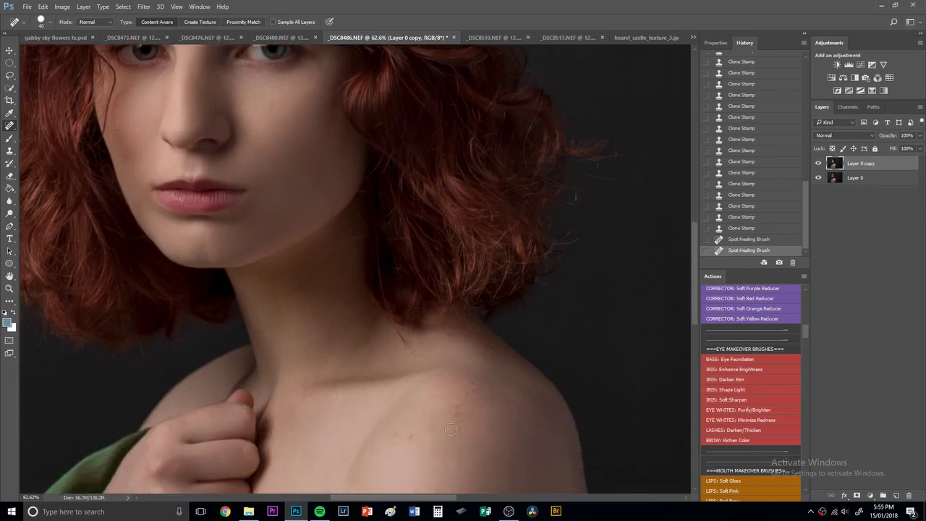
{"action": "left_click", "coordinate": [490, 285]}
{"action": "left_click", "coordinate": [488, 277]}
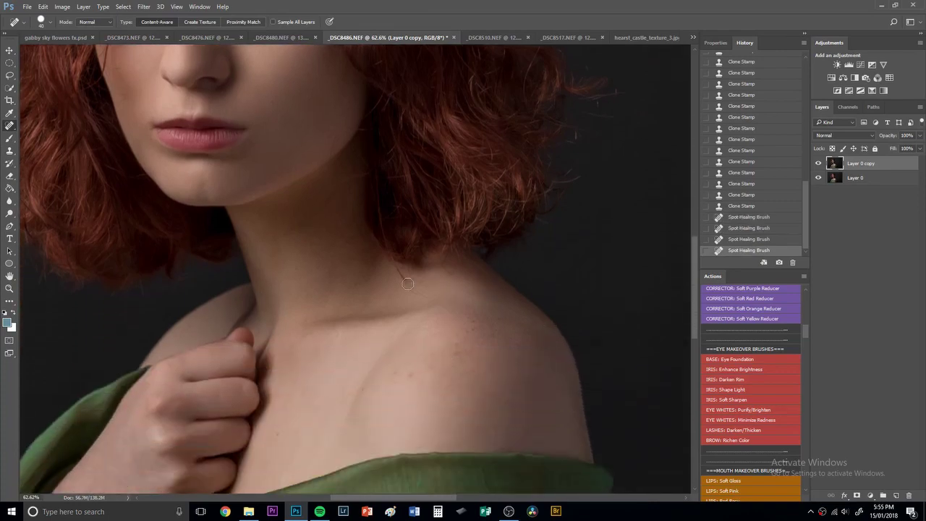
{"action": "left_click", "coordinate": [419, 280]}
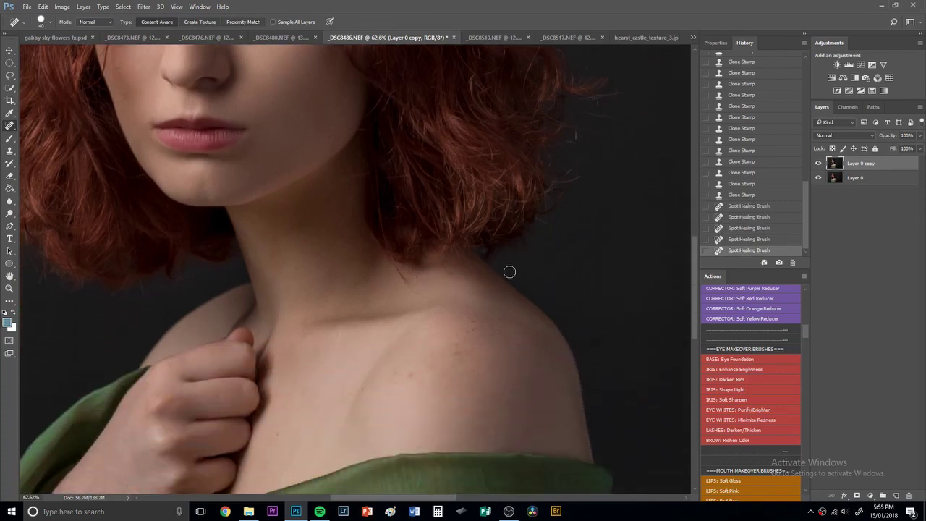
- Smooth the neck and upper chest with the Clone Stamp at 150 px and 7% flow, resampling nearby skin
{"action": "left_click", "coordinate": [7, 154]}
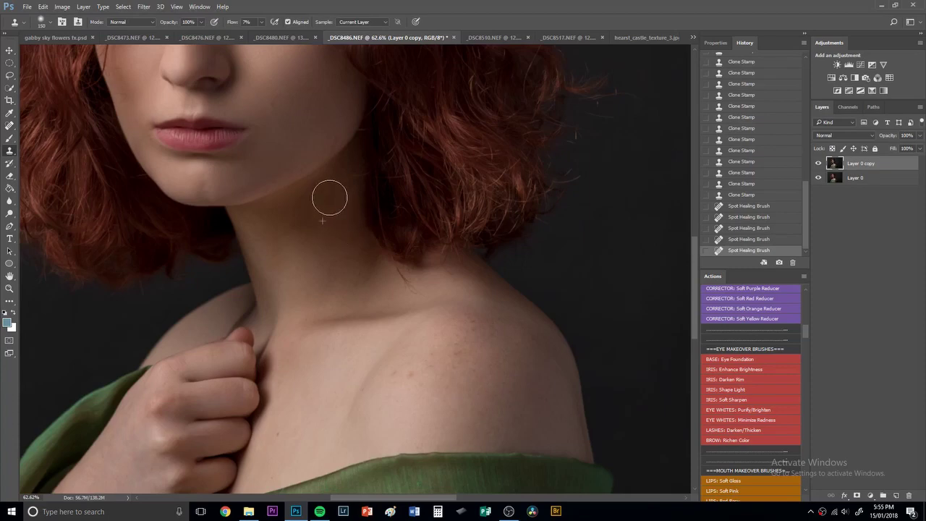
{"action": "mouse_move", "coordinate": [330, 197]}
{"action": "left_mouse_down"}
{"action": "mouse_move", "coordinate": [294, 227]}
{"action": "mouse_move", "coordinate": [325, 209]}
{"action": "mouse_move", "coordinate": [309, 221]}
{"action": "mouse_move", "coordinate": [351, 237]}
{"action": "mouse_move", "coordinate": [327, 264]}
{"action": "mouse_move", "coordinate": [298, 260]}
{"action": "left_mouse_up"}
{"action": "left_click", "coordinate": [305, 268], "text": "alt"}
{"action": "mouse_move", "coordinate": [323, 296]}
{"action": "left_mouse_down"}
{"action": "mouse_move", "coordinate": [358, 278]}
{"action": "mouse_move", "coordinate": [328, 279]}
{"action": "mouse_move", "coordinate": [374, 275]}
{"action": "left_mouse_up"}
{"action": "left_click", "coordinate": [317, 277], "text": "alt"}
{"action": "mouse_move", "coordinate": [321, 369]}
{"action": "left_mouse_down"}
{"action": "mouse_move", "coordinate": [291, 350]}
{"action": "mouse_move", "coordinate": [283, 376]}
{"action": "mouse_move", "coordinate": [341, 354]}
{"action": "mouse_move", "coordinate": [352, 364]}
{"action": "left_mouse_up"}
{"action": "left_click", "coordinate": [302, 372], "text": "alt"}
{"action": "left_click", "coordinate": [332, 363], "text": "alt"}
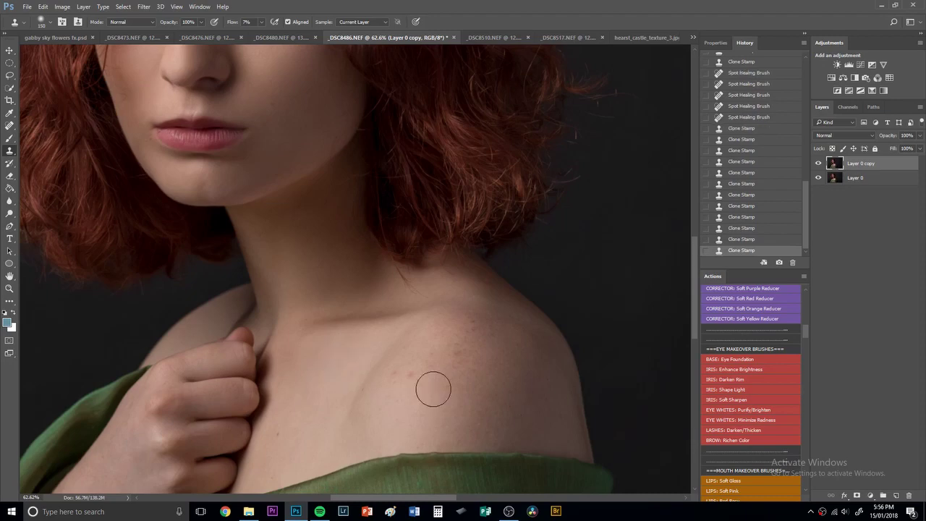
- Enlarge the clone brush and smooth the blotchy skin on the bare shoulder
{"action": "key", "text": "bracketright"}
{"action": "key", "text": "bracketright"}
{"action": "key", "text": "bracketright"}
{"action": "key", "text": "bracketright"}
{"action": "key", "text": "bracketright"}
{"action": "mouse_move", "coordinate": [427, 369]}
{"action": "left_mouse_down"}
{"action": "mouse_move", "coordinate": [474, 369]}
{"action": "mouse_move", "coordinate": [552, 392]}
{"action": "mouse_move", "coordinate": [484, 357]}
{"action": "mouse_move", "coordinate": [466, 360]}
{"action": "mouse_move", "coordinate": [489, 377]}
{"action": "mouse_move", "coordinate": [462, 407]}
{"action": "left_mouse_up"}
{"action": "left_click", "coordinate": [510, 383], "text": "alt"}
- Clone clean skin over the bumps below the right-hand eye and beside the nose
{"action": "scroll", "coordinate": [445, 378], "scroll_direction": "down", "scroll_amount": 5}
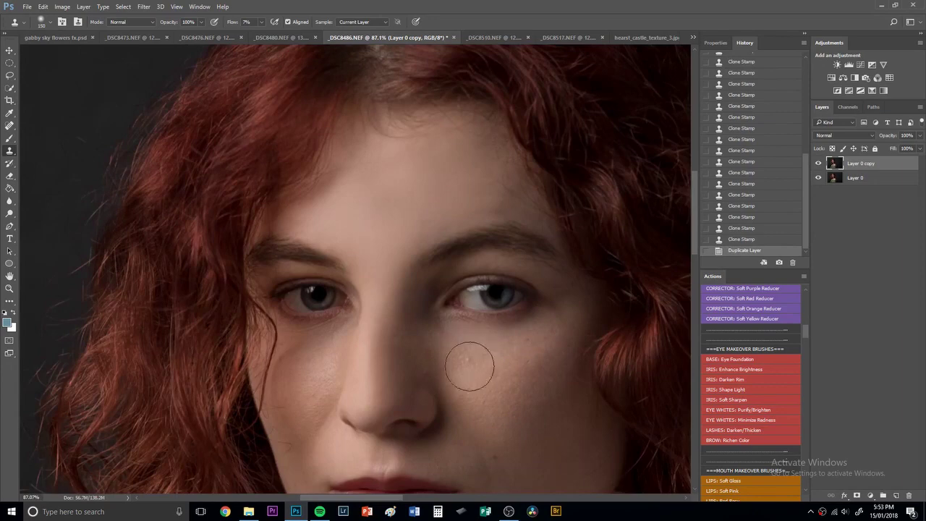
{"action": "left_click", "coordinate": [458, 349], "text": "alt"}
{"action": "mouse_move", "coordinate": [427, 343]}
{"action": "left_mouse_down"}
{"action": "mouse_move", "coordinate": [419, 371]}
{"action": "mouse_move", "coordinate": [411, 366]}
{"action": "mouse_move", "coordinate": [421, 332]}
{"action": "mouse_move", "coordinate": [444, 386]}
{"action": "left_mouse_up"}
{"action": "left_click", "coordinate": [444, 386]}
- Even out the middle and outer part of the right-hand cheek with fresh skin samples
{"action": "left_click", "coordinate": [459, 371], "text": "alt"}
{"action": "left_click_drag", "start_coordinate": [486, 414], "coordinate": [493, 398]}
{"action": "left_click", "coordinate": [498, 390]}
{"action": "left_click", "coordinate": [543, 355]}
{"action": "left_click", "coordinate": [496, 383], "text": "alt"}
{"action": "left_click", "coordinate": [522, 403]}
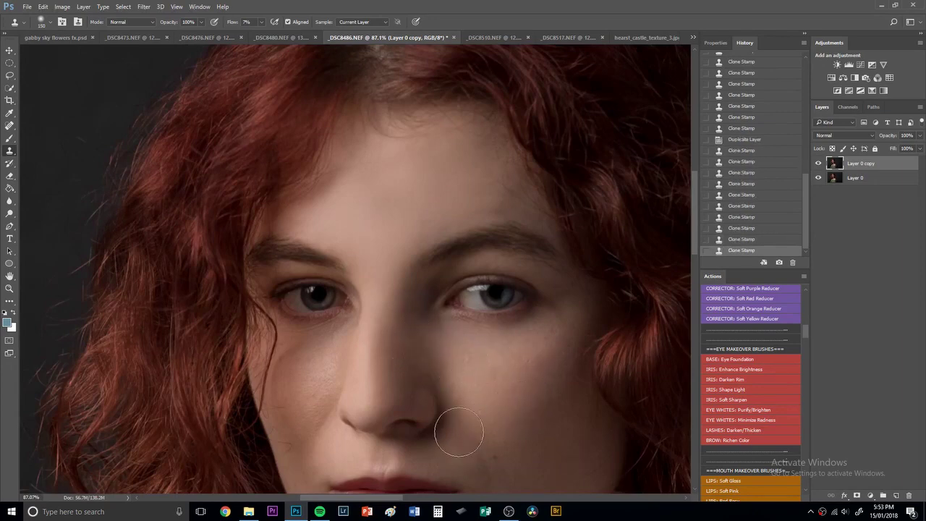
{"action": "left_click_drag", "start_coordinate": [456, 436], "coordinate": [483, 452]}
{"action": "left_click_drag", "start_coordinate": [543, 364], "coordinate": [542, 343]}
- Blend the lower right-hand cheek from the corner of the mouth up towards the eye
{"action": "scroll", "coordinate": [478, 331], "scroll_direction": "down", "scroll_amount": 5}
{"action": "left_click", "coordinate": [494, 420]}
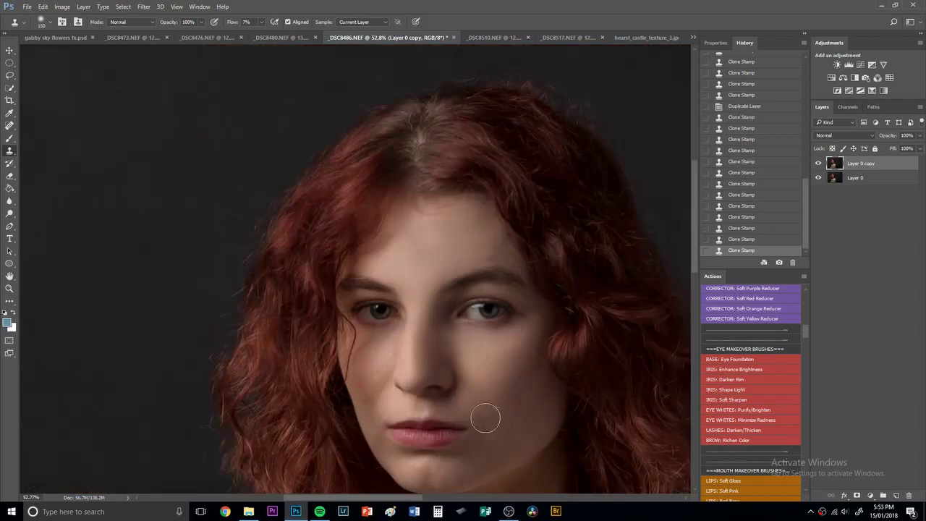
{"action": "left_click", "coordinate": [485, 417]}
{"action": "left_click", "coordinate": [529, 413], "text": "alt"}
{"action": "left_click", "coordinate": [520, 433]}
{"action": "left_click", "coordinate": [496, 419]}
{"action": "left_click", "coordinate": [497, 377]}
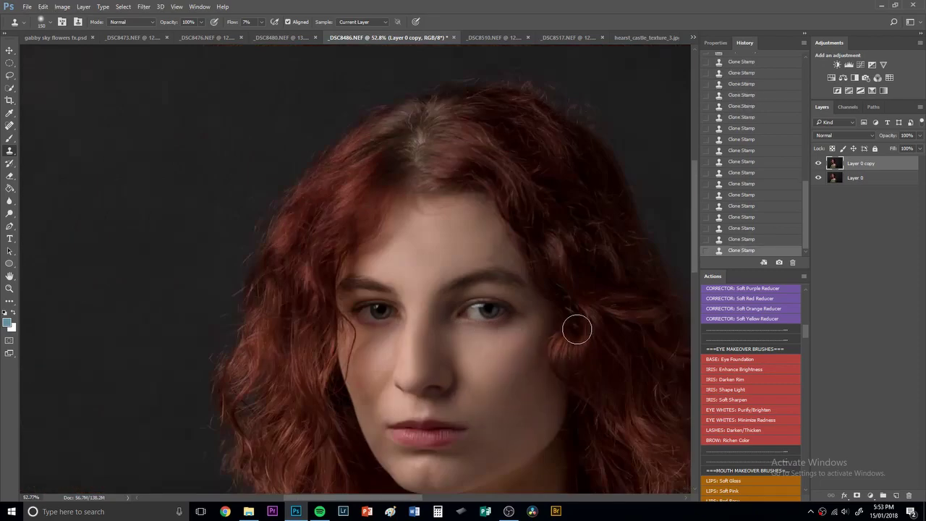
{"action": "left_click", "coordinate": [498, 366]}
- Smooth the left-hand cheek beside the nose using skin sampled from the same area
{"action": "left_click", "coordinate": [391, 362], "text": "alt"}
{"action": "mouse_move", "coordinate": [384, 348]}
{"action": "left_mouse_down"}
{"action": "mouse_move", "coordinate": [374, 348]}
{"action": "mouse_move", "coordinate": [378, 383]}
{"action": "left_mouse_up"}
{"action": "left_click", "coordinate": [381, 355], "text": "alt"}
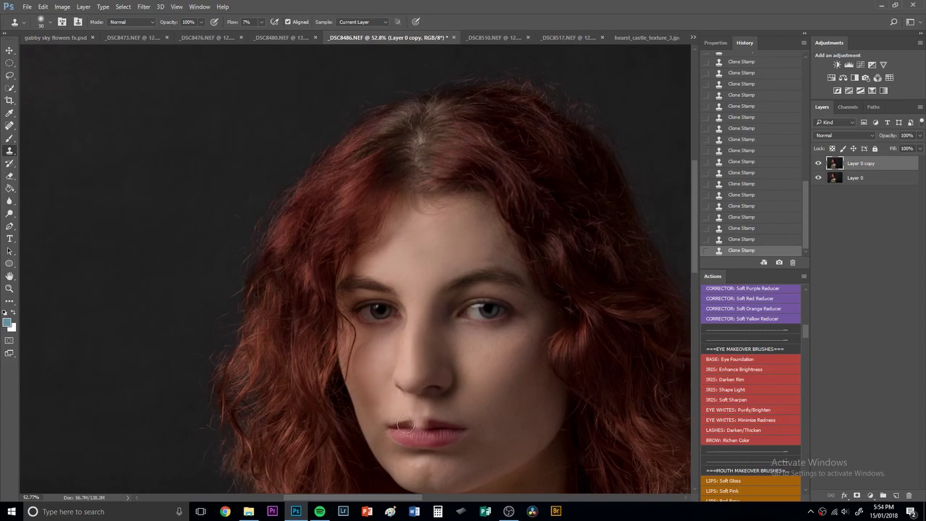
- Refine the skin below the left-hand eye with a smaller clone brush and a close skin sample
{"action": "scroll", "coordinate": [376, 387], "scroll_direction": "up", "scroll_amount": 5}
{"action": "key", "text": "bracketleft"}
{"action": "key", "text": "bracketleft"}
{"action": "left_click", "coordinate": [390, 339], "text": "alt"}
{"action": "mouse_move", "coordinate": [401, 340]}
{"action": "left_mouse_down"}
{"action": "mouse_move", "coordinate": [396, 412]}
{"action": "mouse_move", "coordinate": [386, 384]}
{"action": "mouse_move", "coordinate": [398, 341]}
{"action": "left_mouse_up"}
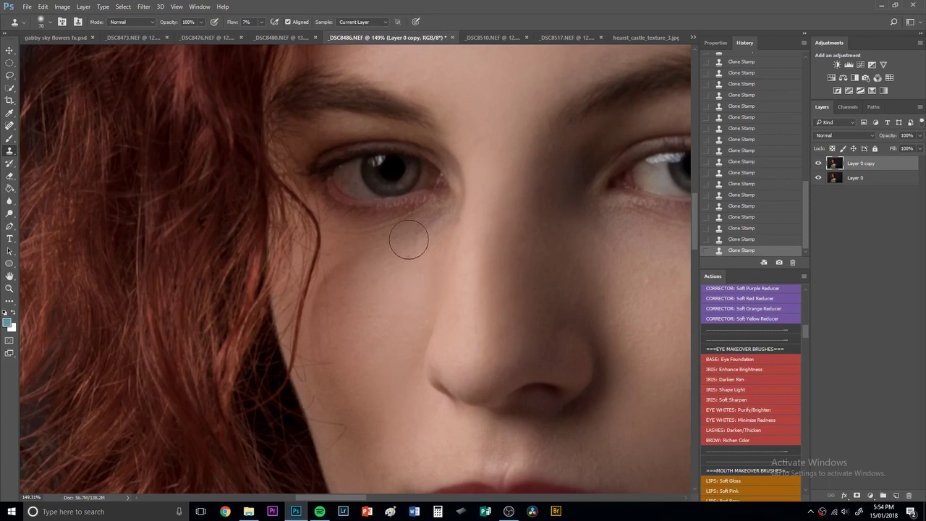
- Smooth the chin and the skin beside the left-hand corner of the mouth with a smaller clone brush and a chin sample
{"action": "scroll", "coordinate": [391, 282], "scroll_direction": "down", "scroll_amount": 5}
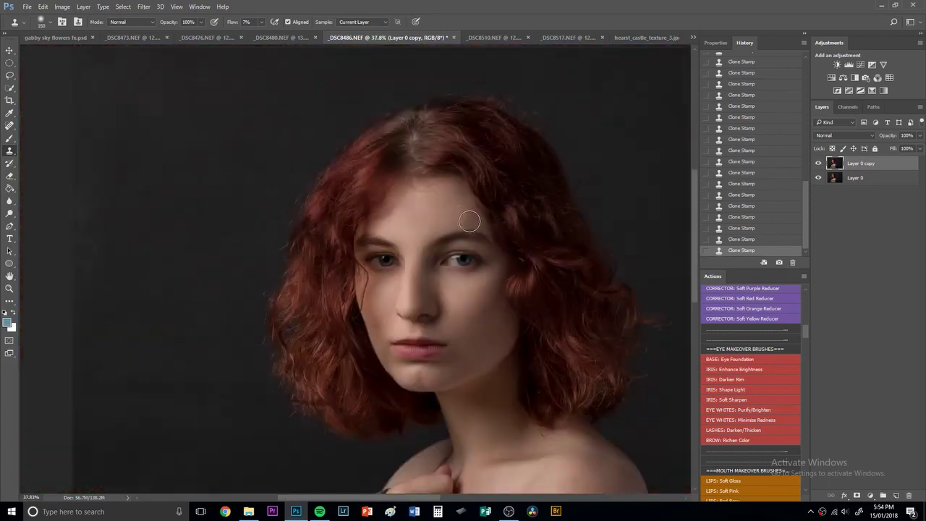
{"action": "scroll", "coordinate": [389, 282], "scroll_direction": "up", "scroll_amount": 3}
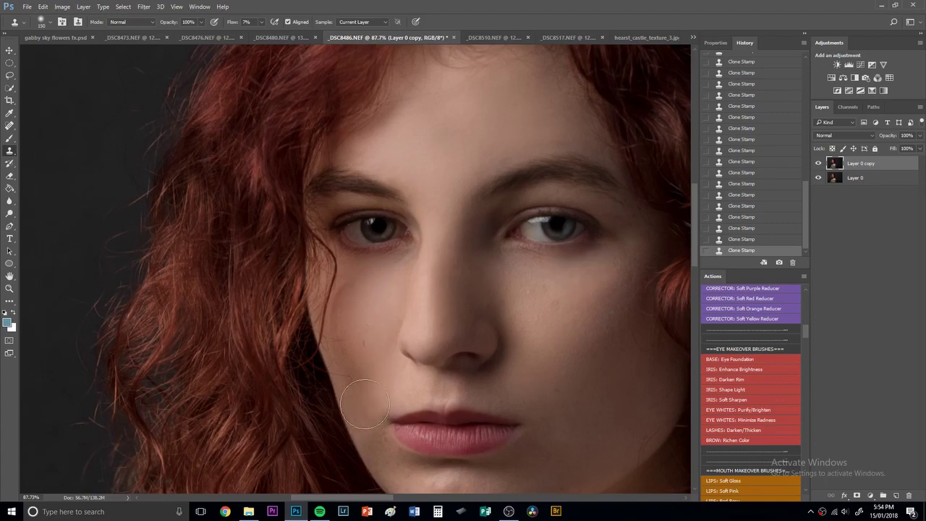
{"action": "scroll", "coordinate": [404, 361], "scroll_direction": "down", "scroll_amount": 3}
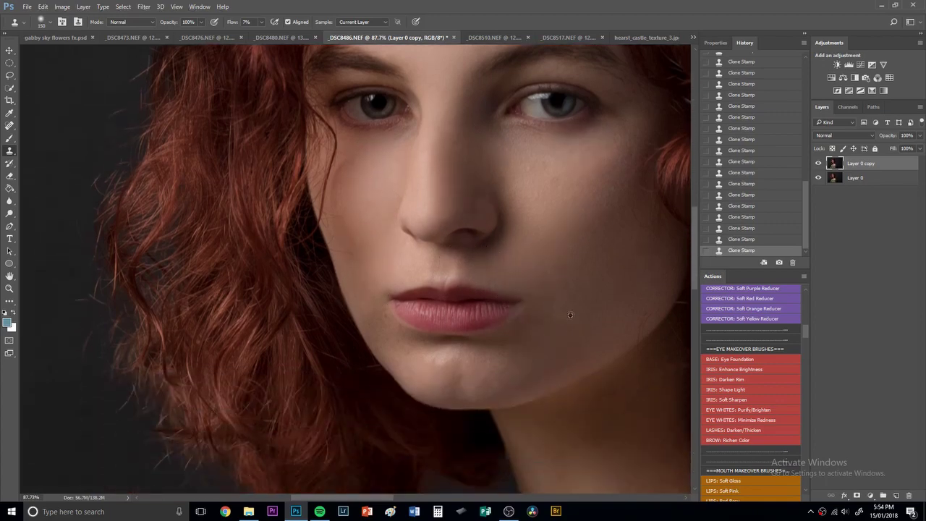
{"action": "key", "text": "bracketleft"}
{"action": "key", "text": "bracketleft"}
{"action": "key", "text": "bracketleft"}
{"action": "left_click", "coordinate": [428, 376], "text": "alt"}
{"action": "left_click", "coordinate": [377, 324]}
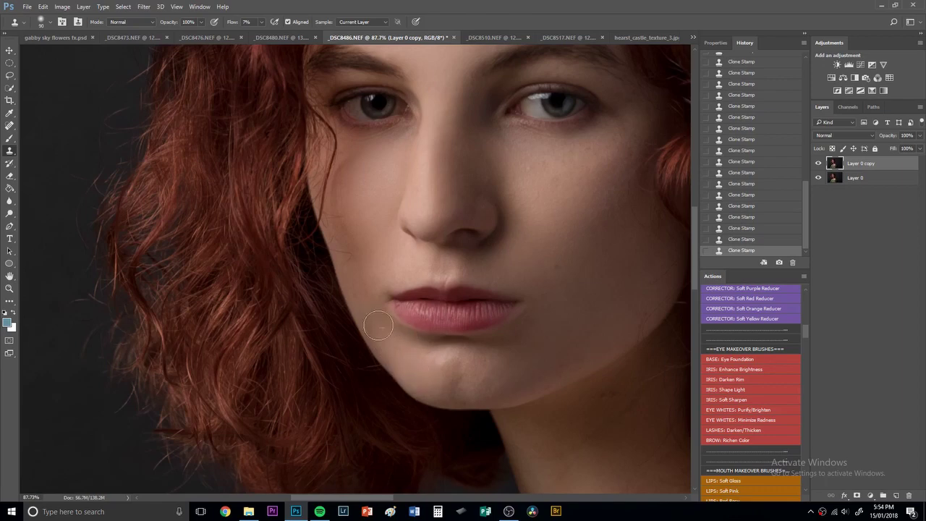
{"action": "left_click_drag", "start_coordinate": [435, 380], "coordinate": [430, 355]}
{"action": "mouse_move", "coordinate": [493, 364]}
{"action": "left_mouse_down"}
{"action": "mouse_move", "coordinate": [459, 392]}
{"action": "mouse_move", "coordinate": [440, 374]}
{"action": "left_mouse_up"}
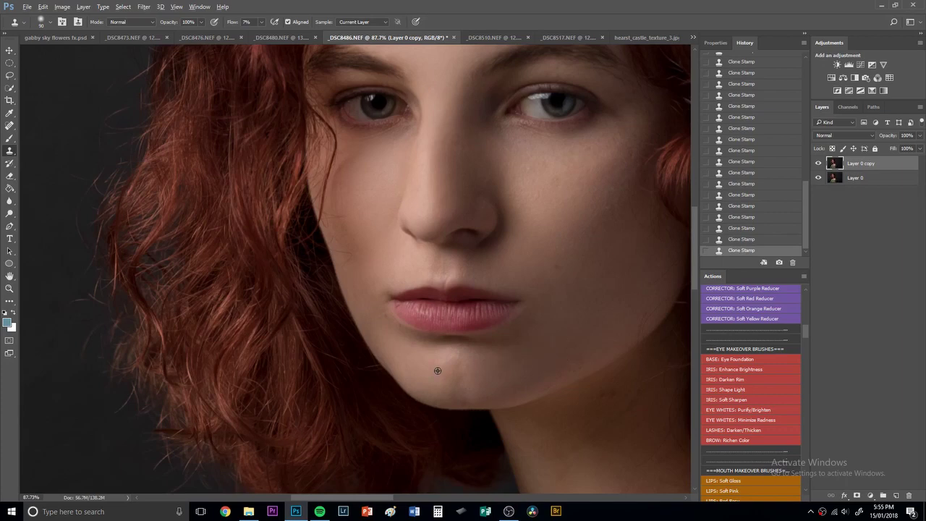
- Even out the middle knuckles of the hand with a reduced clone brush, using skin sampled from the upper chest
{"action": "scroll", "coordinate": [506, 346], "scroll_direction": "down", "scroll_amount": 4}
{"action": "scroll", "coordinate": [548, 274], "scroll_direction": "up", "scroll_amount": 3}
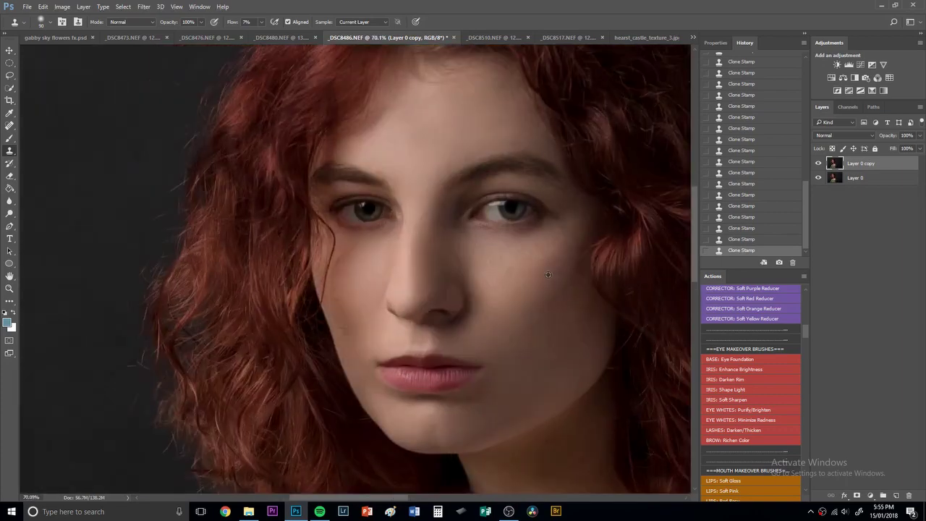
{"action": "key", "text": "bracketright"}
{"action": "key", "text": "bracketright"}
{"action": "key", "text": "bracketright"}
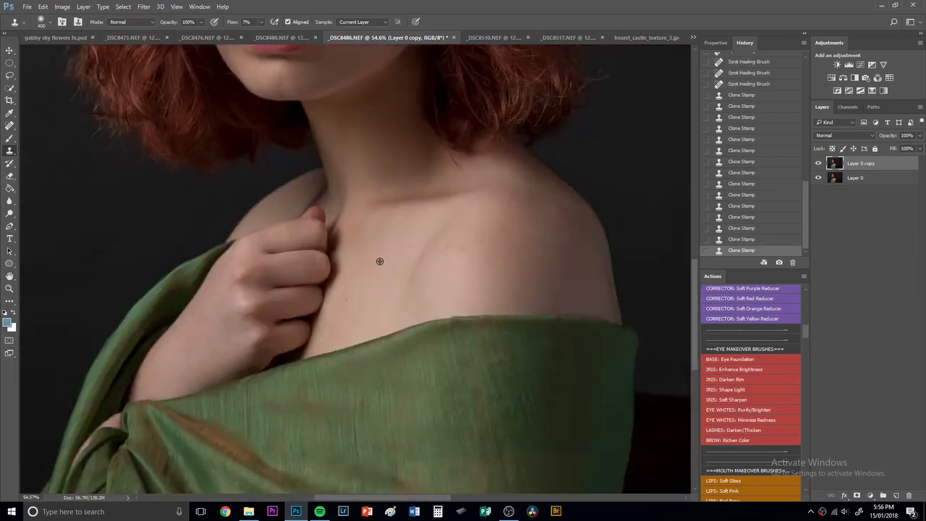
{"action": "left_click", "coordinate": [379, 261], "text": "alt"}
{"action": "key", "text": "bracketleft"}
{"action": "key", "text": "bracketleft"}
{"action": "key", "text": "bracketleft"}
{"action": "key", "text": "bracketleft"}
{"action": "key", "text": "bracketleft"}
{"action": "key", "text": "bracketleft"}
{"action": "key", "text": "bracketleft"}
{"action": "key", "text": "bracketleft"}
{"action": "key", "text": "bracketleft"}
{"action": "left_click", "coordinate": [268, 288]}
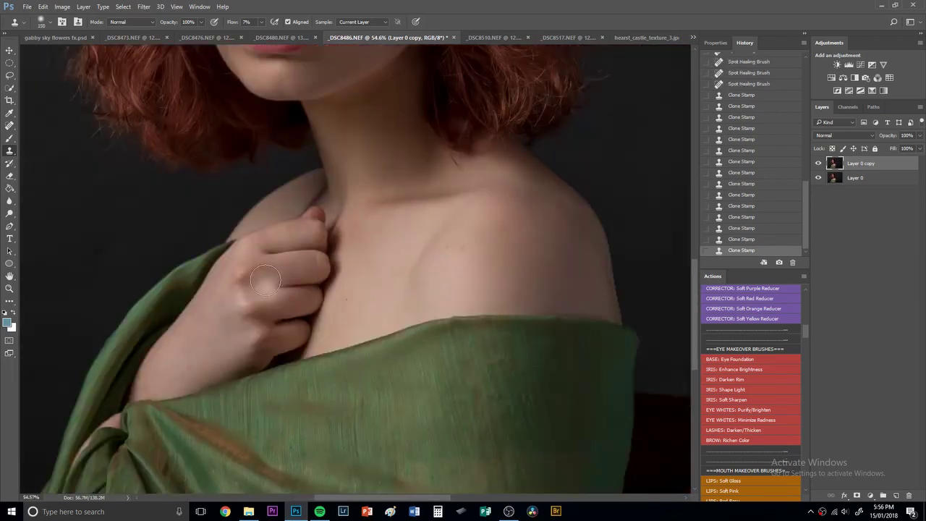
- Blend the redness on the remaining knuckles and the upper and lower fingers with fresh chest samples
{"action": "left_click", "coordinate": [383, 256], "text": "alt"}
{"action": "left_click_drag", "start_coordinate": [251, 301], "coordinate": [279, 302]}
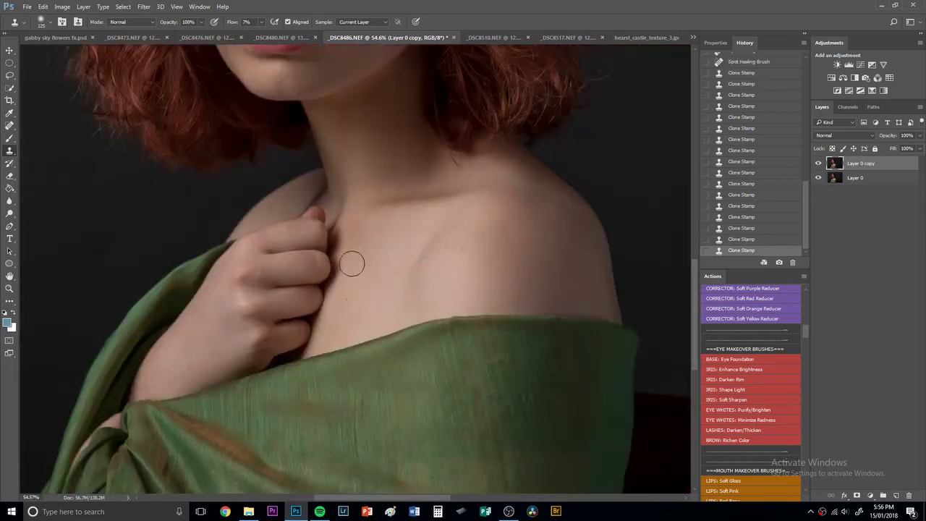
{"action": "left_click", "coordinate": [387, 259], "text": "alt"}
{"action": "left_click_drag", "start_coordinate": [258, 238], "coordinate": [283, 236]}
{"action": "left_click", "coordinate": [277, 328]}
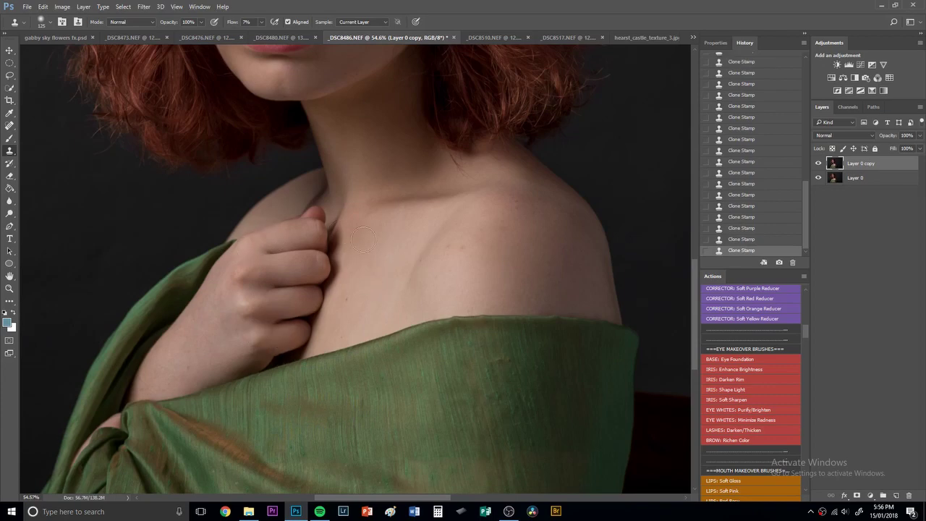
- Smooth the back of the hand with a 175 px clone brush and skin sampled from the chest
{"action": "left_click", "coordinate": [393, 249], "text": "alt"}
{"action": "left_click", "coordinate": [230, 273]}
{"action": "key", "text": "bracketright"}
{"action": "key", "text": "bracketright"}
{"action": "key", "text": "bracketright"}
{"action": "key", "text": "bracketright"}
{"action": "key", "text": "bracketright"}
{"action": "key", "text": "bracketright"}
{"action": "key", "text": "bracketright"}
{"action": "key", "text": "bracketleft"}
{"action": "key", "text": "bracketleft"}
{"action": "key", "text": "bracketleft"}
{"action": "key", "text": "bracketleft"}
{"action": "key", "text": "bracketleft"}
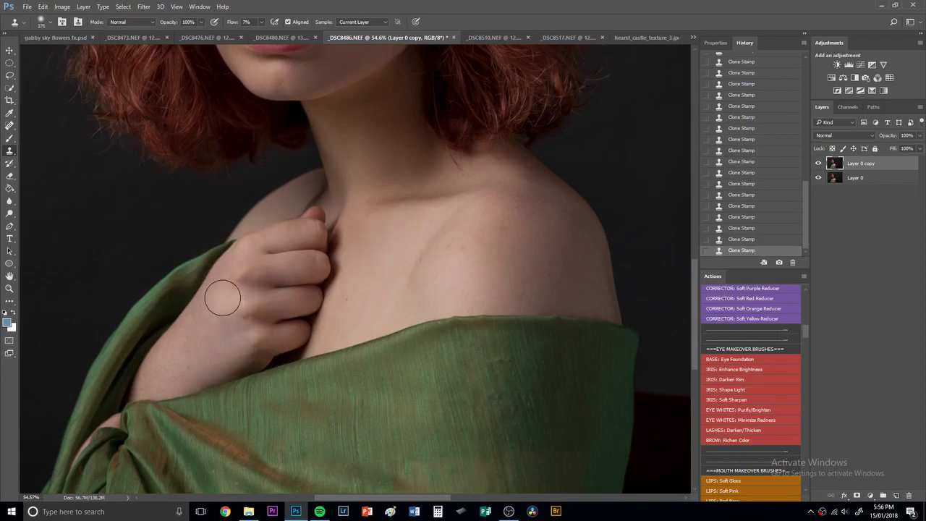
{"action": "left_click_drag", "start_coordinate": [220, 295], "coordinate": [210, 311]}
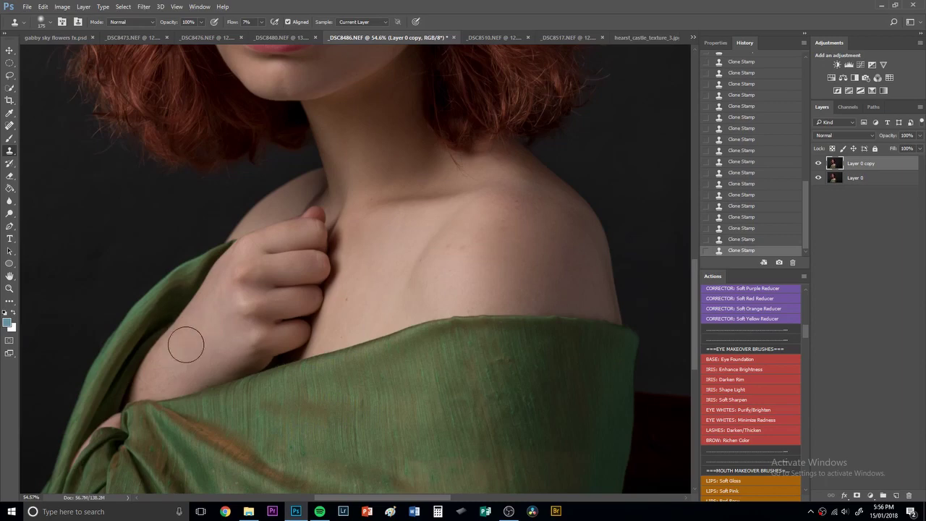
- Even out the skin towards the wrist using a sample from the lower back of the hand
{"action": "left_click", "coordinate": [209, 334], "text": "alt"}
{"action": "left_click", "coordinate": [213, 339], "text": "alt"}
{"action": "left_click", "coordinate": [157, 350]}
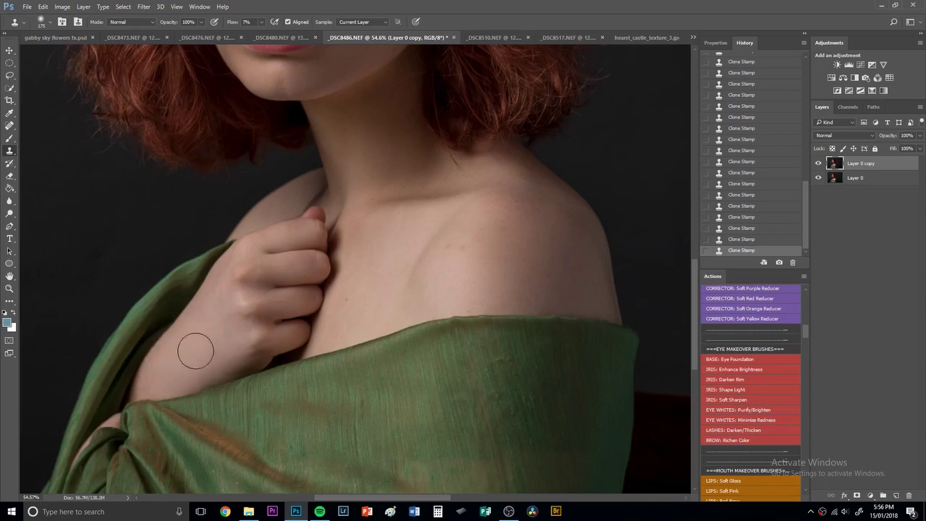
- Cover the pale roots on the right-hand side of the hair parting with red hair sampled nearby
{"action": "scroll", "coordinate": [381, 214], "scroll_direction": "down", "scroll_amount": 5}
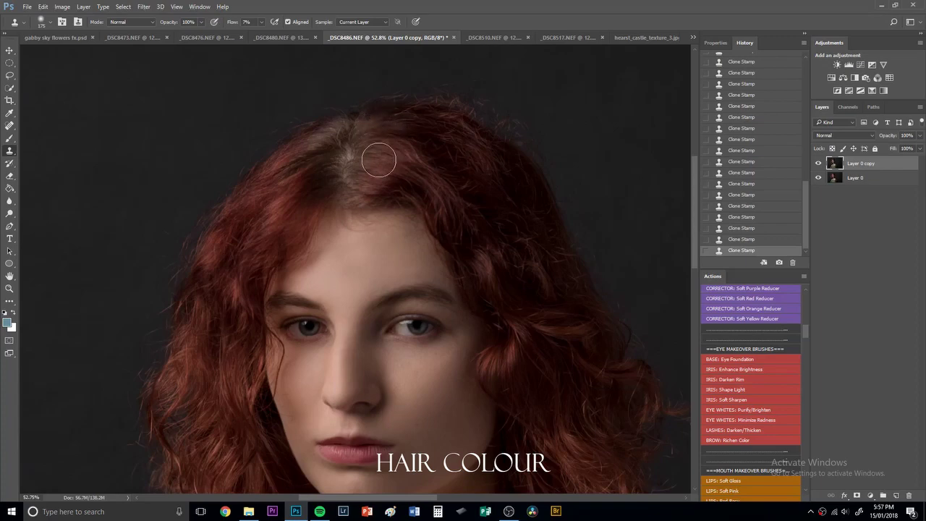
{"action": "mouse_move", "coordinate": [365, 160]}
{"action": "left_mouse_down"}
{"action": "mouse_move", "coordinate": [354, 162]}
{"action": "mouse_move", "coordinate": [353, 184]}
{"action": "left_mouse_up"}
{"action": "left_click", "coordinate": [398, 174], "text": "alt"}
{"action": "left_click", "coordinate": [427, 120], "text": "alt"}
{"action": "left_click_drag", "start_coordinate": [373, 126], "coordinate": [368, 127]}
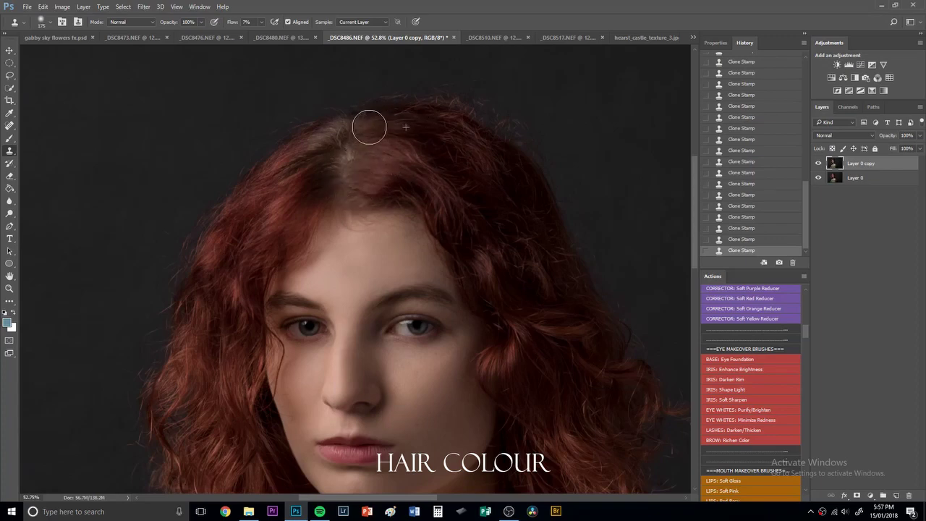
- Clone red hair from the left-hand side of the head over the dark roots left of the parting
{"action": "left_click", "coordinate": [304, 183], "text": "alt"}
{"action": "left_click", "coordinate": [337, 161]}
{"action": "left_click", "coordinate": [292, 204], "text": "alt"}
{"action": "left_click_drag", "start_coordinate": [330, 182], "coordinate": [316, 181]}
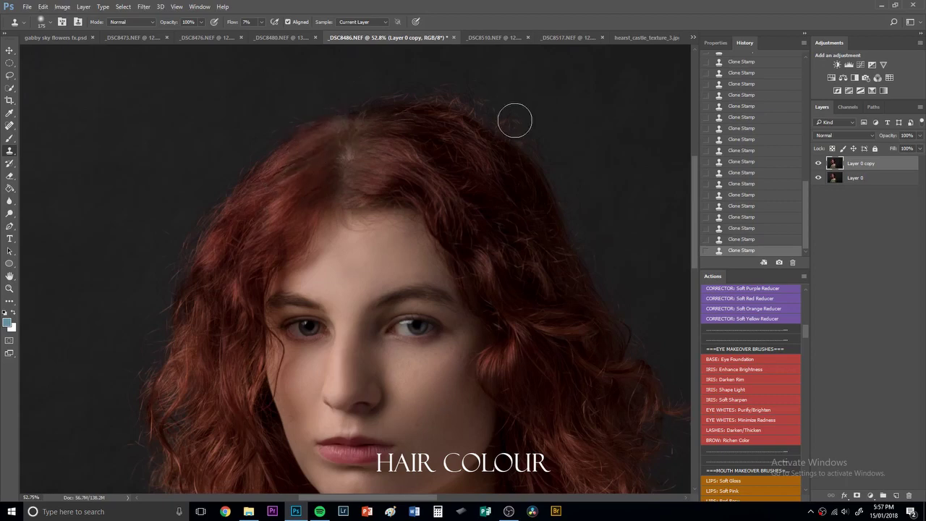
- Blend the remaining root colour along the parting and crown with repeated red hair samples from the right-hand side
{"action": "left_click", "coordinate": [424, 130], "text": "alt"}
{"action": "mouse_move", "coordinate": [370, 123]}
{"action": "left_mouse_down"}
{"action": "mouse_move", "coordinate": [382, 118]}
{"action": "mouse_move", "coordinate": [356, 163]}
{"action": "mouse_move", "coordinate": [370, 168]}
{"action": "left_mouse_up"}
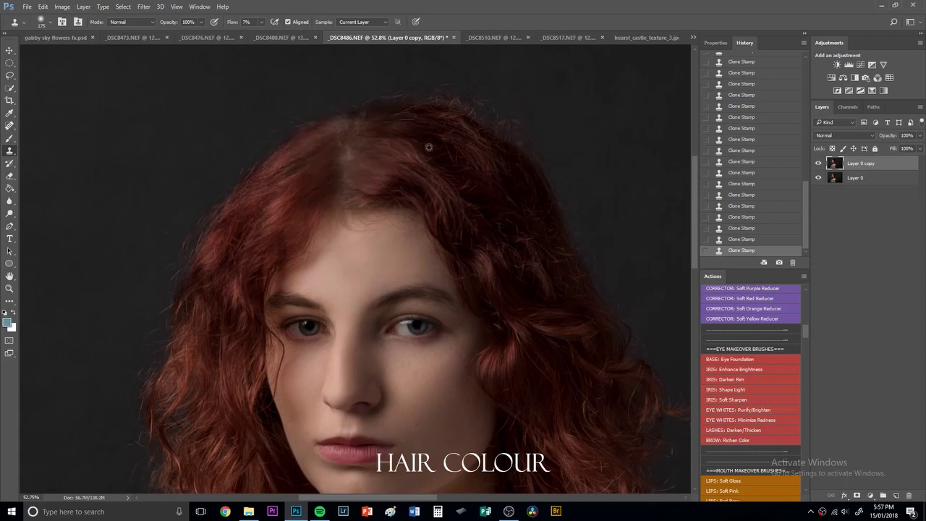
{"action": "left_click", "coordinate": [428, 148], "text": "alt"}
{"action": "left_click_drag", "start_coordinate": [341, 128], "coordinate": [346, 128]}
{"action": "mouse_move", "coordinate": [391, 167]}
{"action": "left_mouse_down"}
{"action": "mouse_move", "coordinate": [339, 169]}
{"action": "mouse_move", "coordinate": [367, 167]}
{"action": "left_mouse_up"}
{"action": "left_click", "coordinate": [433, 164], "text": "alt"}
- Clean up the white of the right-hand eye with a very small Clone Stamp brush
{"action": "scroll", "coordinate": [391, 170], "scroll_direction": "down", "scroll_amount": 2}
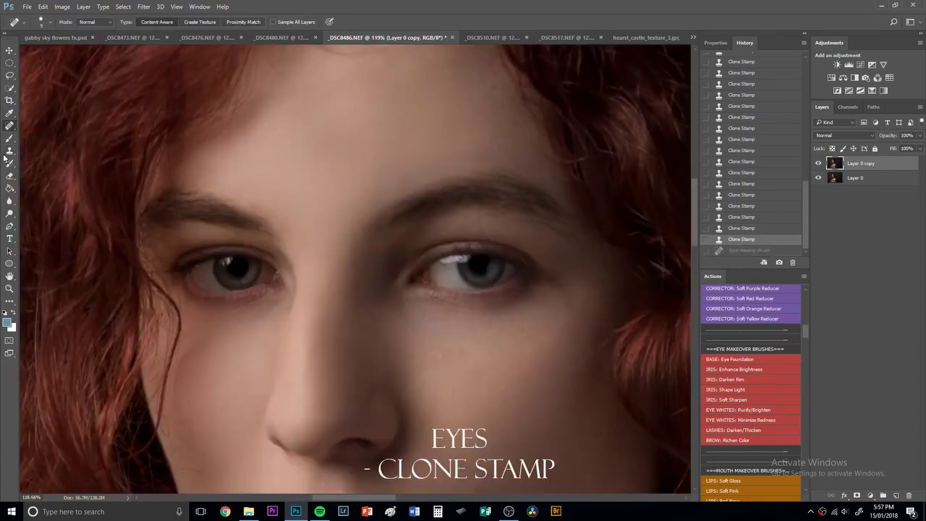
{"action": "left_click", "coordinate": [8, 151]}
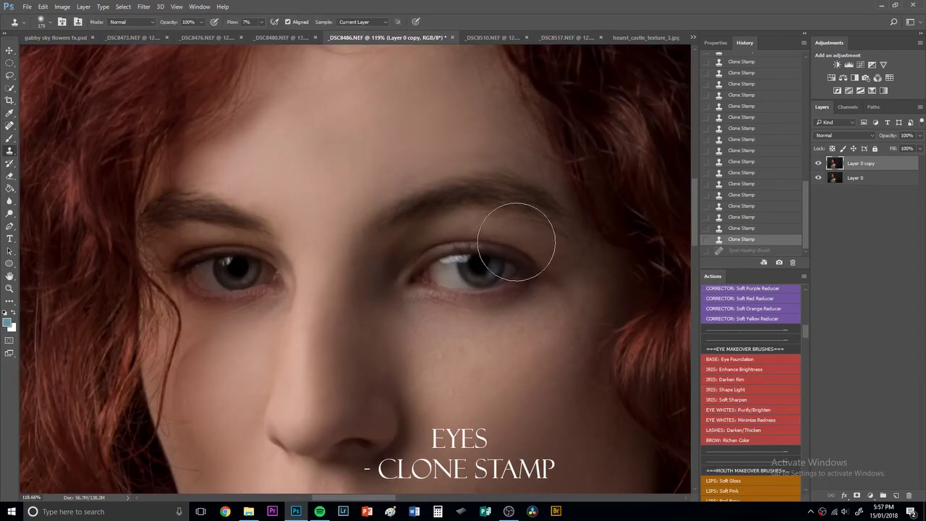
{"action": "key", "text": "bracketleft"}
{"action": "key", "text": "bracketleft"}
{"action": "key", "text": "bracketleft"}
{"action": "key", "text": "bracketleft"}
{"action": "key", "text": "bracketleft"}
{"action": "key", "text": "bracketleft"}
{"action": "key", "text": "bracketleft"}
{"action": "key", "text": "bracketleft"}
{"action": "left_click", "coordinate": [446, 255]}
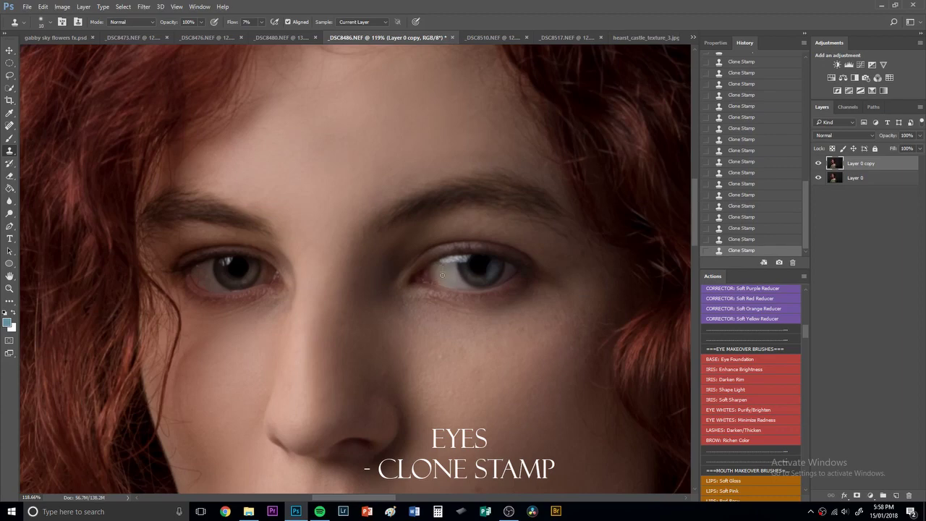
- Clone clean eye white over the reddish outer part of the left-hand eye
{"action": "scroll", "coordinate": [302, 316], "scroll_direction": "up", "scroll_amount": 3}
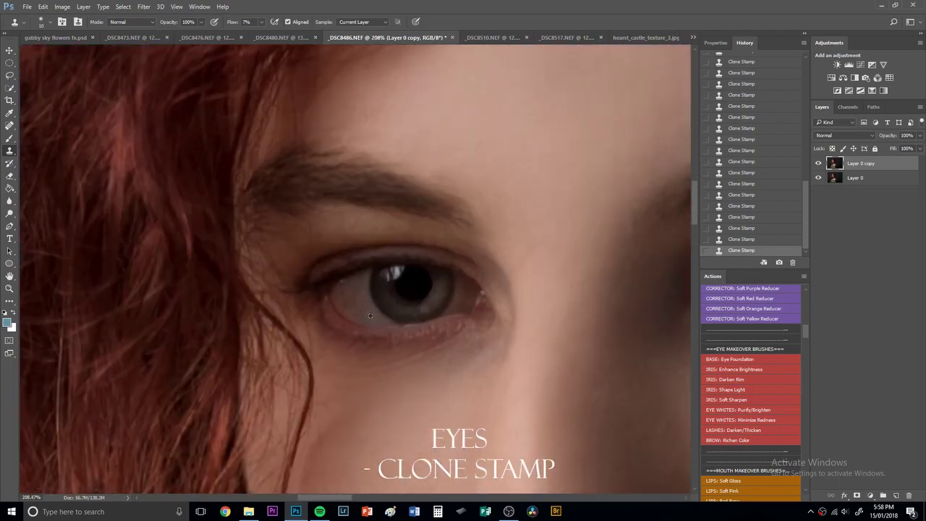
{"action": "left_click_drag", "start_coordinate": [355, 300], "coordinate": [344, 302]}
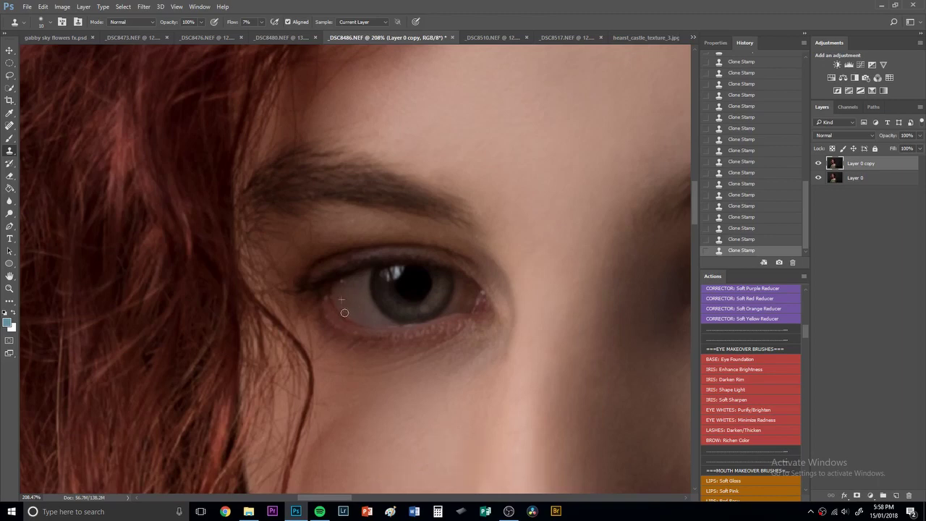
{"action": "scroll", "coordinate": [381, 292], "scroll_direction": "down", "scroll_amount": 3}
{"action": "scroll", "coordinate": [411, 312], "scroll_direction": "down", "scroll_amount": 3}
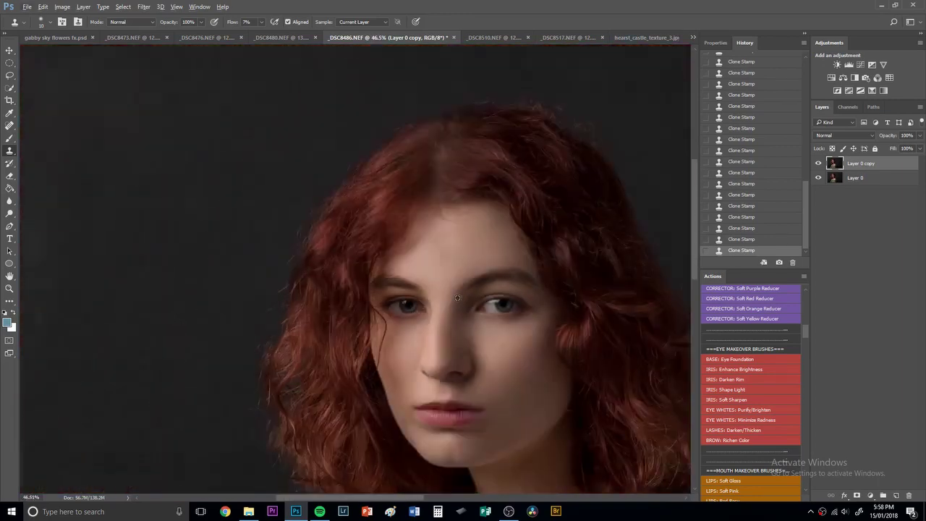
- Check the cloned eyes and step back one state in the history to remove the last Clone Stamp stroke
{"action": "scroll", "coordinate": [457, 297], "scroll_direction": "up", "scroll_amount": 2}
{"action": "scroll", "coordinate": [411, 319], "scroll_direction": "up", "scroll_amount": 2}
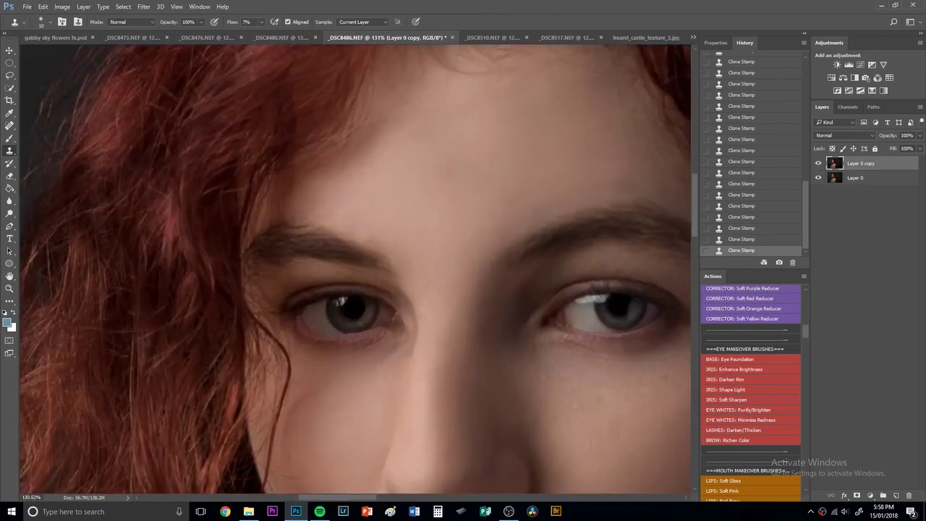
{"action": "left_click", "coordinate": [732, 239]}
{"action": "scroll", "coordinate": [446, 301], "scroll_direction": "down", "scroll_amount": 3}
{"action": "scroll", "coordinate": [445, 301], "scroll_direction": "up", "scroll_amount": 2}
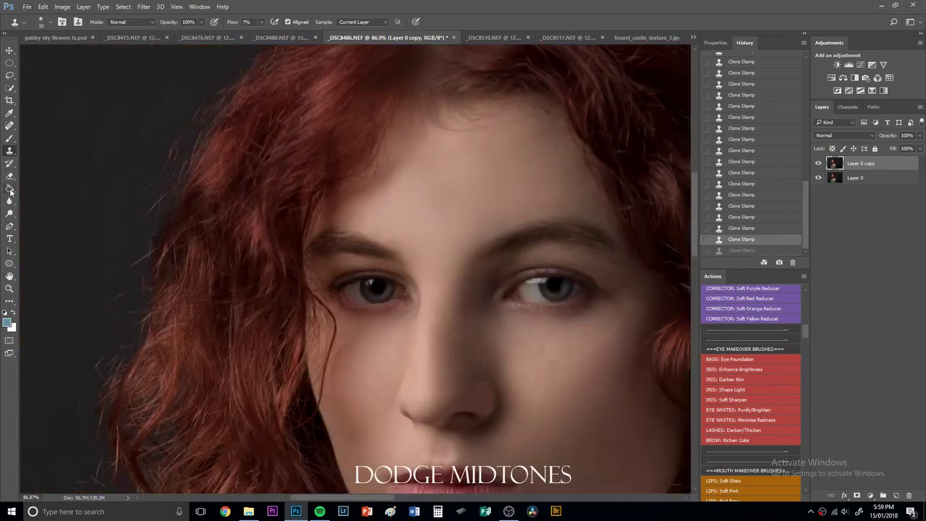
- Set up the Dodge tool with its range on Midtones and a brush small enough for the eyes
{"action": "left_click", "coordinate": [10, 214]}
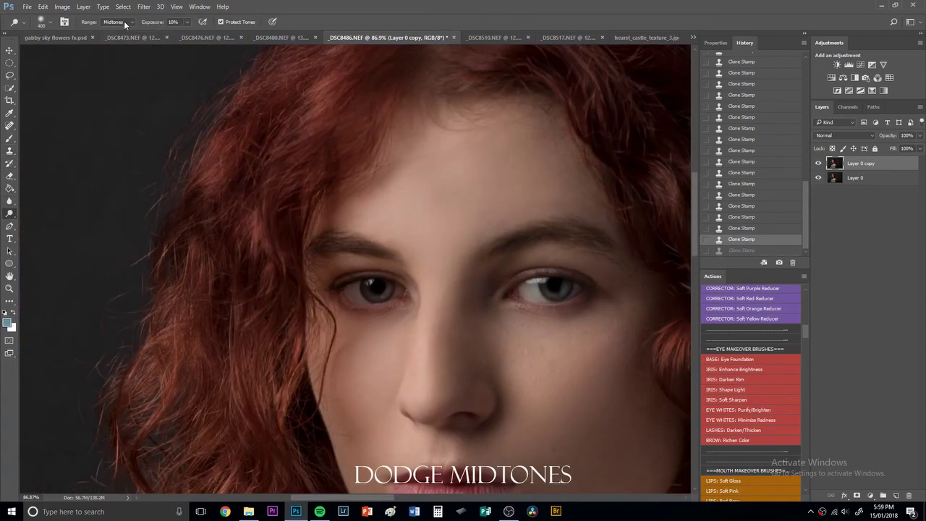
{"action": "left_click", "coordinate": [124, 22]}
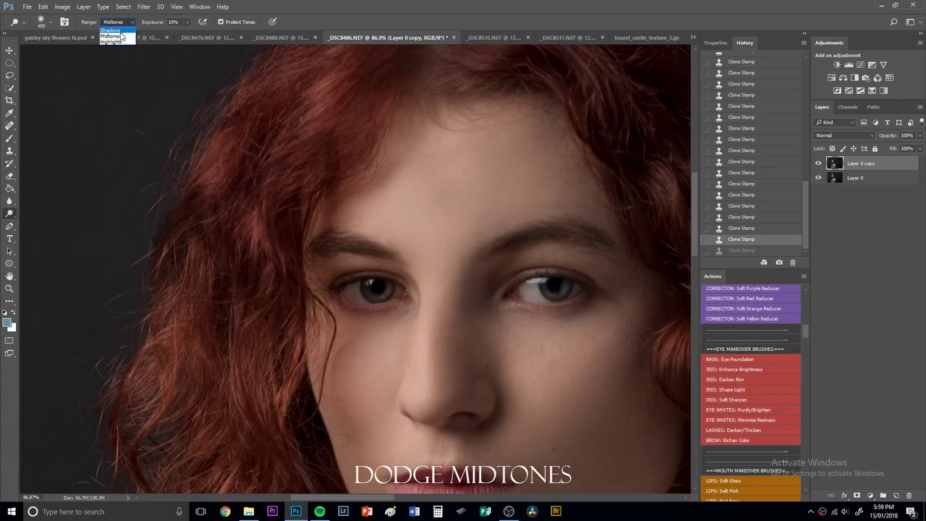
{"action": "left_click", "coordinate": [120, 35]}
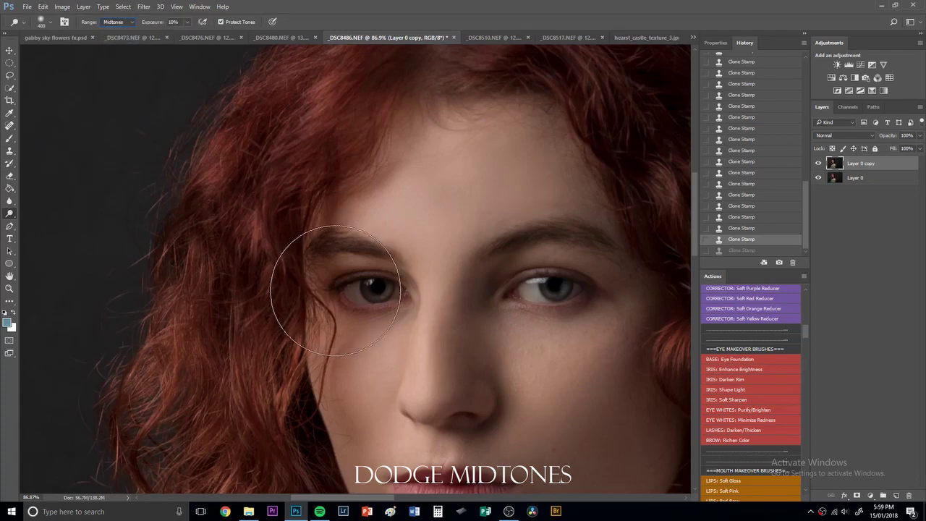
{"action": "key", "text": "bracketleft"}
{"action": "key", "text": "bracketleft"}
{"action": "key", "text": "bracketleft"}
{"action": "key", "text": "bracketleft"}
{"action": "key", "text": "bracketleft"}
{"action": "key", "text": "bracketleft"}
{"action": "key", "text": "bracketleft"}
{"action": "key", "text": "bracketleft"}
{"action": "key", "text": "bracketleft"}
{"action": "key", "text": "bracketleft"}
{"action": "key", "text": "bracketleft"}
{"action": "key", "text": "bracketleft"}
{"action": "key", "text": "bracketleft"}
{"action": "key", "text": "bracketleft"}
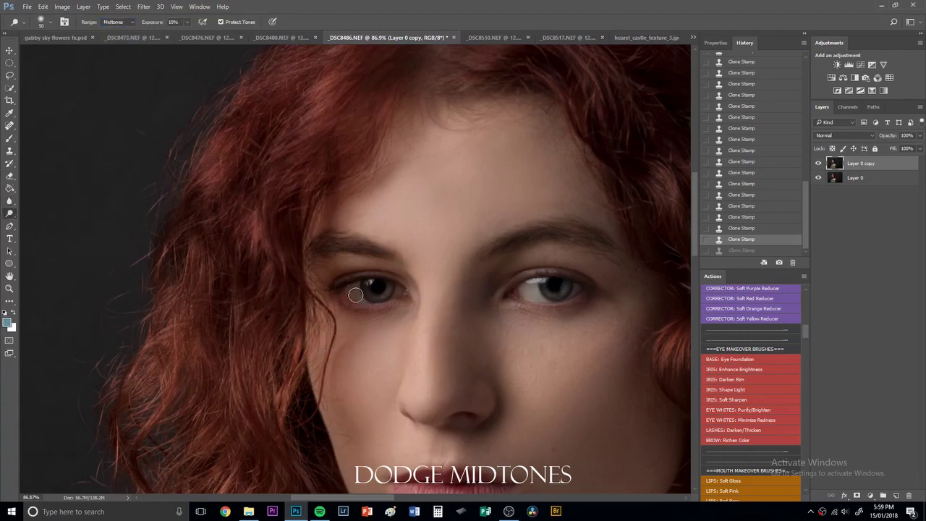
- Brighten the iris and white of the left-hand eye with short Dodge strokes
{"action": "left_click_drag", "start_coordinate": [355, 295], "coordinate": [391, 298]}
{"action": "left_click", "coordinate": [398, 291]}
{"action": "left_click", "coordinate": [389, 295]}
{"action": "left_click", "coordinate": [380, 298]}
{"action": "left_click", "coordinate": [369, 300]}
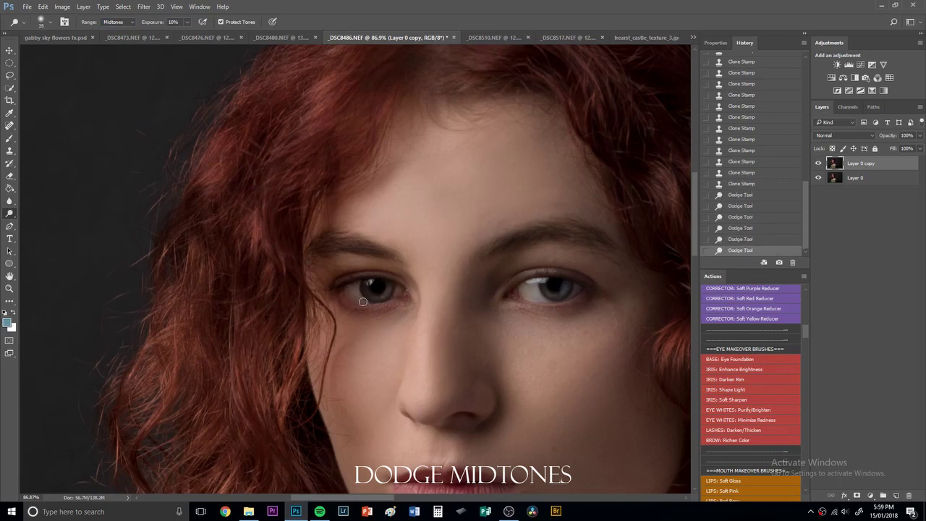
{"action": "left_click", "coordinate": [357, 298]}
{"action": "left_click", "coordinate": [388, 290]}
{"action": "left_click", "coordinate": [366, 290]}
{"action": "left_click", "coordinate": [380, 298]}
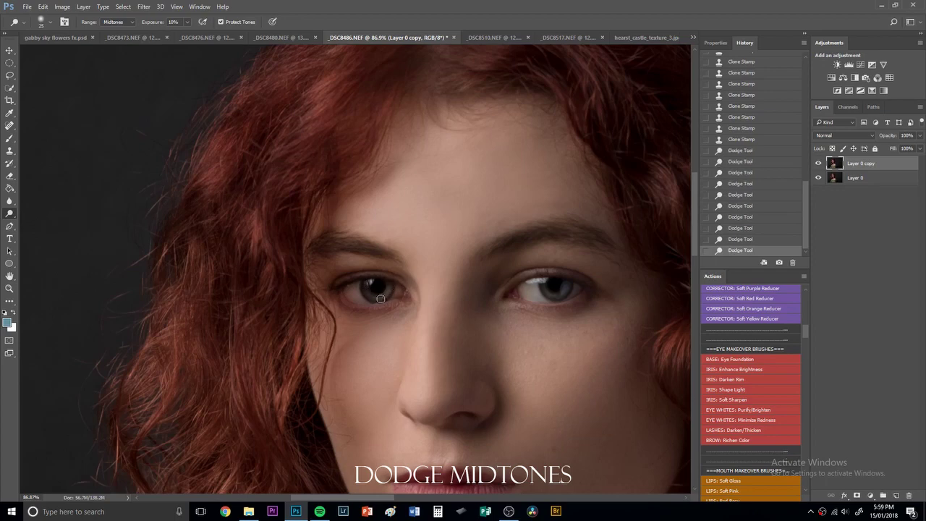
{"action": "left_click", "coordinate": [376, 296]}
- Dodge the iris and white of the right-hand eye to match the other one
{"action": "left_click", "coordinate": [592, 310]}
{"action": "left_click", "coordinate": [556, 296]}
{"action": "left_click", "coordinate": [565, 291]}
{"action": "left_click", "coordinate": [564, 291]}
{"action": "left_click", "coordinate": [555, 295]}
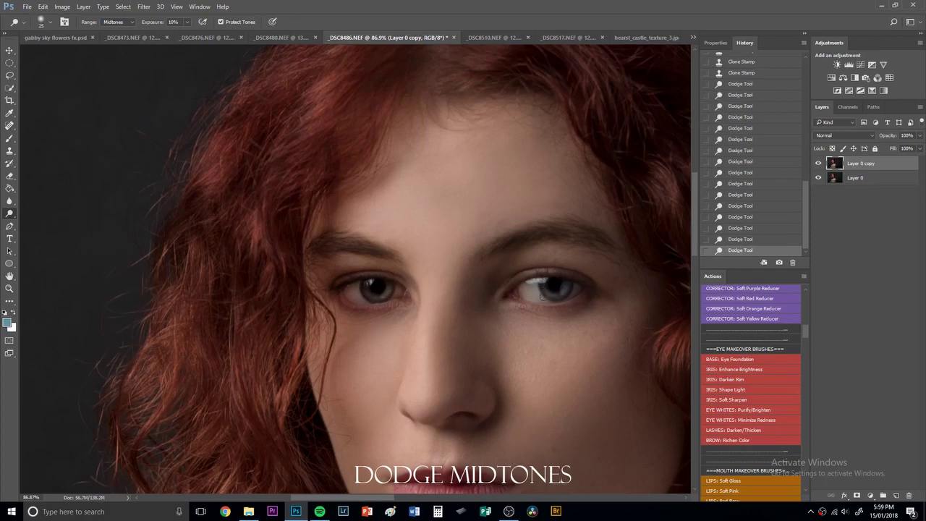
{"action": "left_click", "coordinate": [543, 296]}
{"action": "left_click", "coordinate": [523, 292]}
{"action": "left_click", "coordinate": [573, 290]}
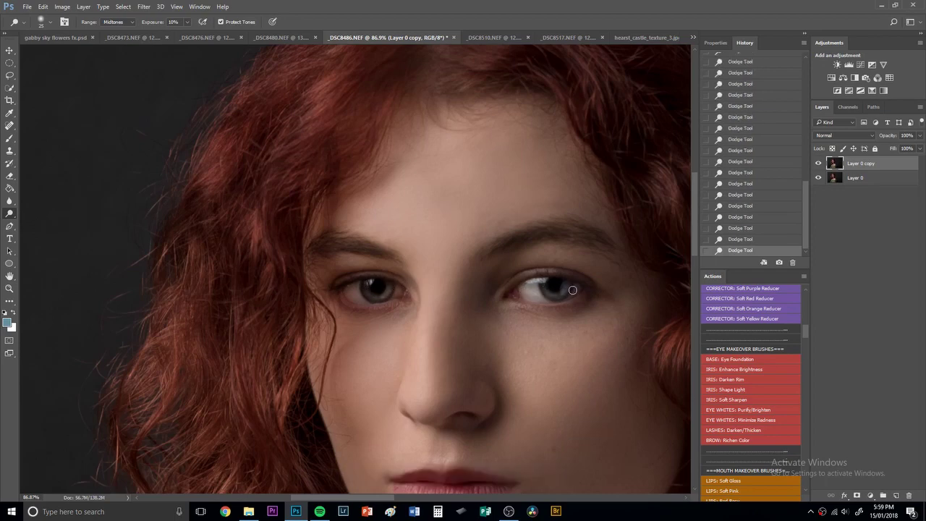
{"action": "left_click", "coordinate": [535, 297]}
- Compare the retouched portrait with the original by hiding and showing Layer 0 copy
{"action": "scroll", "coordinate": [497, 235], "scroll_direction": "down", "scroll_amount": 4}
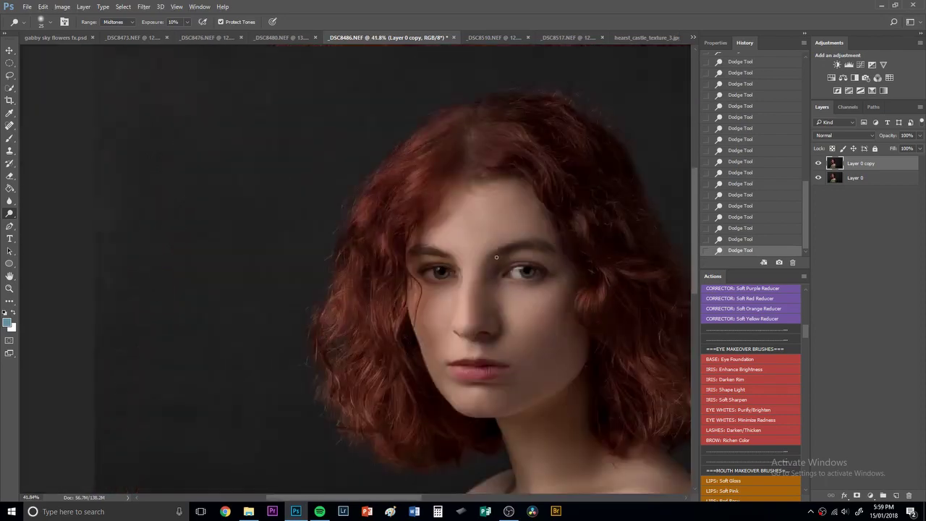
{"action": "left_click", "coordinate": [819, 163]}
{"action": "left_click", "coordinate": [818, 164]}
{"action": "left_click", "coordinate": [818, 163]}
{"action": "left_click", "coordinate": [818, 163]}
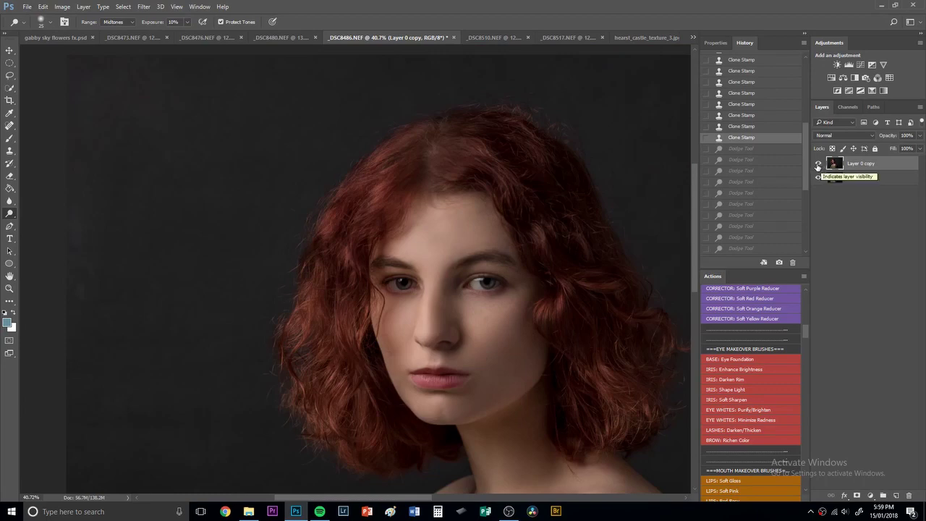
- Check the retouched hair roots and face against the original by repeatedly toggling the visibility of Layer 0 copy
{"action": "left_click", "coordinate": [819, 163]}
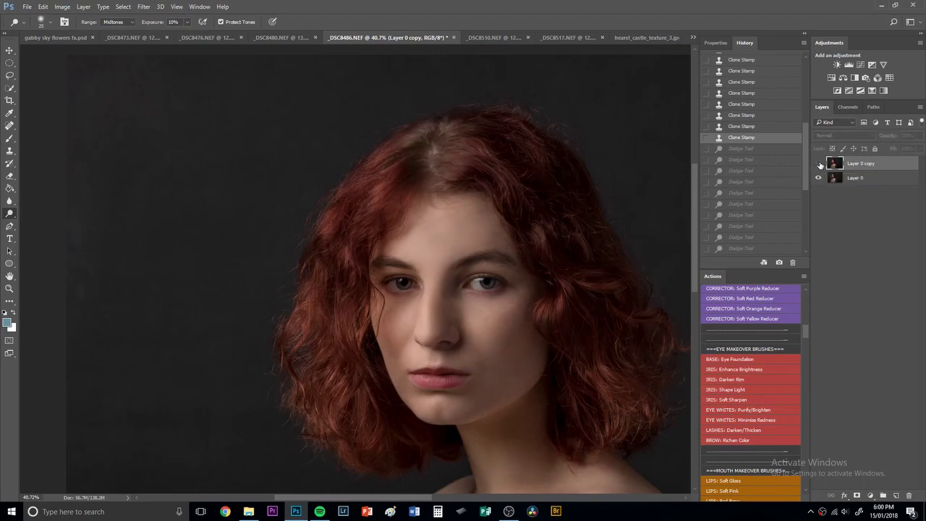
{"action": "left_click", "coordinate": [819, 164]}
{"action": "left_click", "coordinate": [819, 165]}
{"action": "left_click", "coordinate": [819, 163]}
{"action": "left_click", "coordinate": [819, 164]}
{"action": "left_click", "coordinate": [820, 164]}
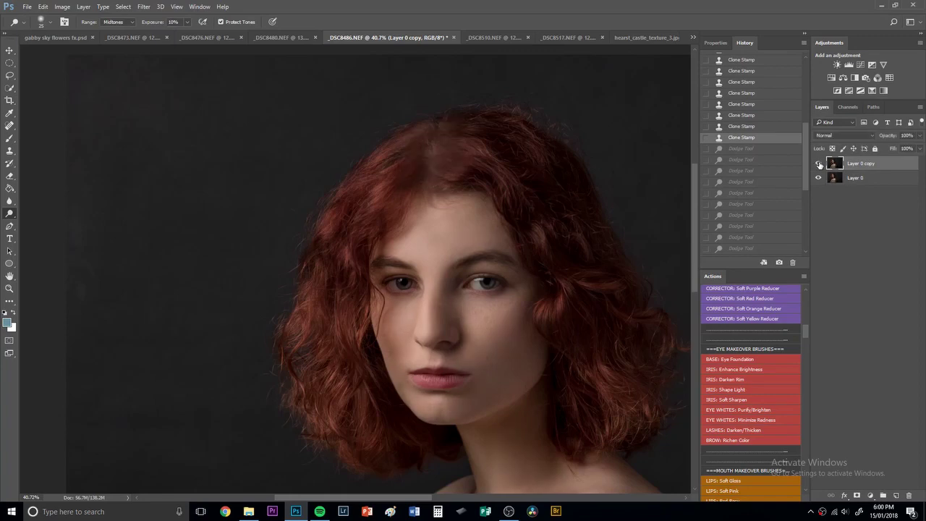
- Brighten the irises and whites of both eyes further with short Dodge strokes at 10% exposure
{"action": "scroll", "coordinate": [819, 165], "scroll_direction": "up", "scroll_amount": 6}
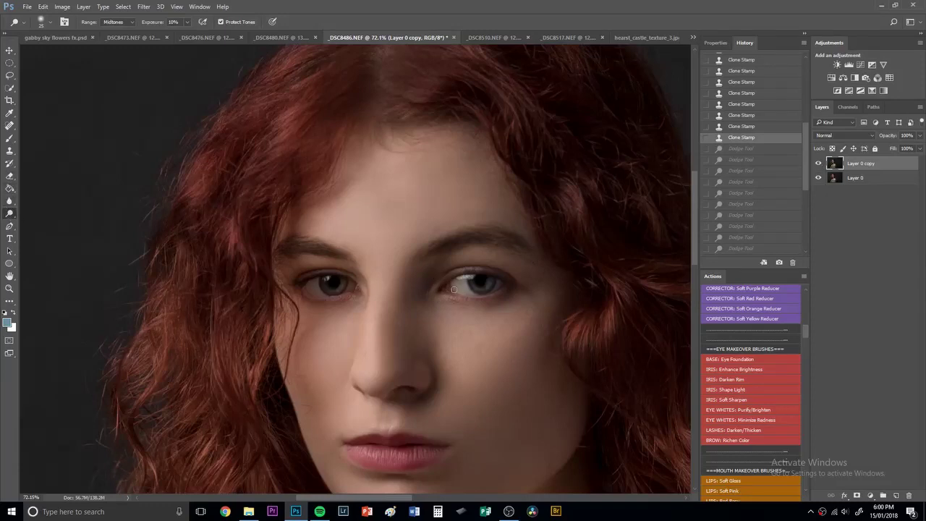
{"action": "mouse_move", "coordinate": [478, 289]}
{"action": "left_mouse_down"}
{"action": "mouse_move", "coordinate": [493, 281]}
{"action": "mouse_move", "coordinate": [481, 288]}
{"action": "left_mouse_up"}
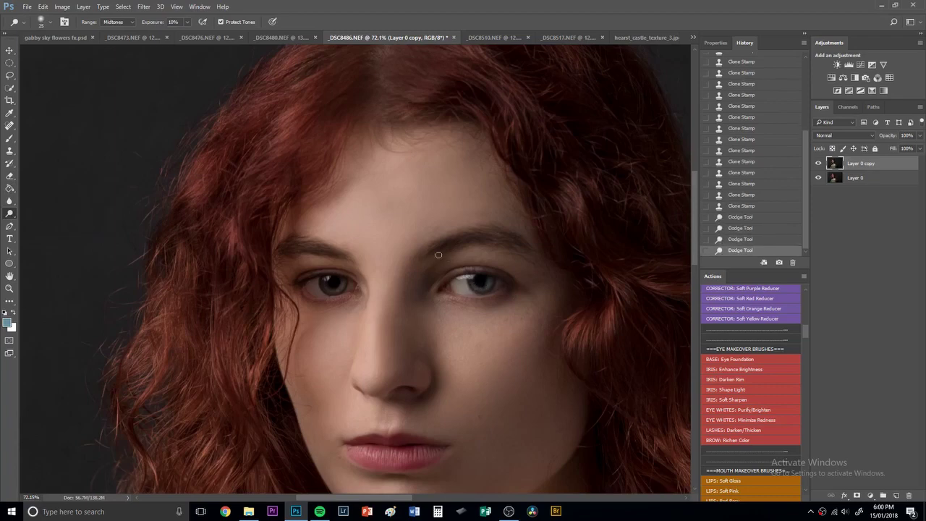
{"action": "mouse_move", "coordinate": [324, 285]}
{"action": "left_mouse_down"}
{"action": "mouse_move", "coordinate": [338, 288]}
{"action": "mouse_move", "coordinate": [327, 286]}
{"action": "left_mouse_up"}
{"action": "left_click", "coordinate": [345, 285]}
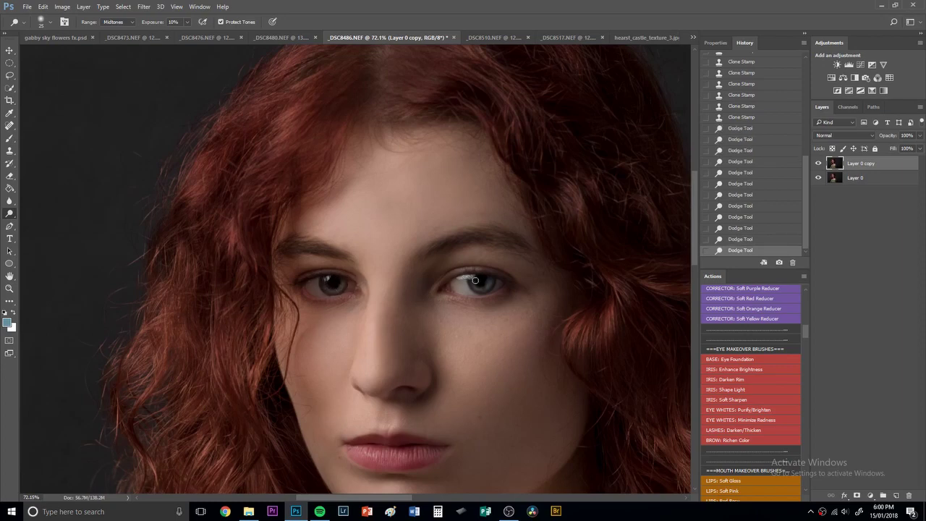
{"action": "left_click_drag", "start_coordinate": [467, 279], "coordinate": [484, 287]}
{"action": "left_click", "coordinate": [345, 279]}
- Lower the Dodge exposure to 7% and brighten the lips with strokes along their width
{"action": "left_click_drag", "start_coordinate": [154, 23], "coordinate": [151, 24]}
{"action": "left_click_drag", "start_coordinate": [416, 458], "coordinate": [361, 454]}
{"action": "left_click_drag", "start_coordinate": [424, 454], "coordinate": [364, 456]}
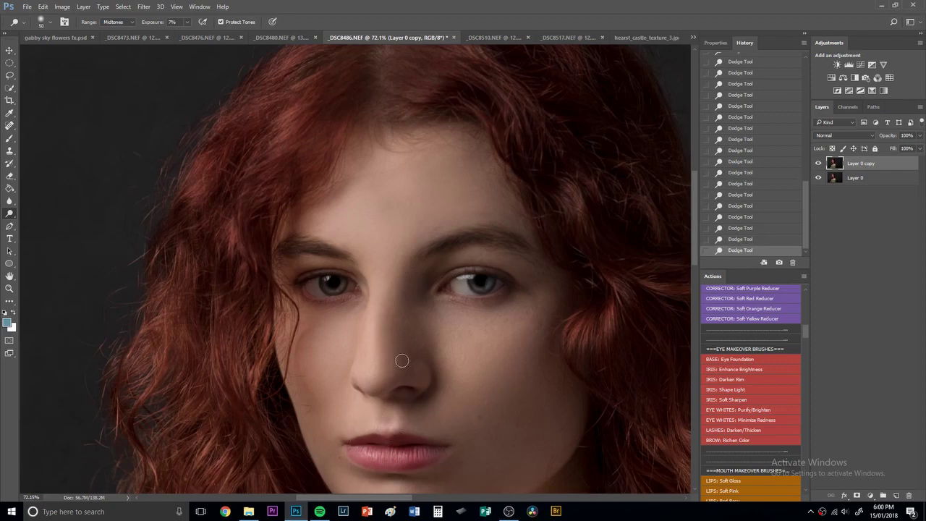
- Enlarge the Dodge brush and step the history back by two Dodge strokes
{"action": "key", "text": "bracketright"}
{"action": "key", "text": "bracketright"}
{"action": "key", "text": "bracketright"}
{"action": "left_click", "coordinate": [750, 228]}
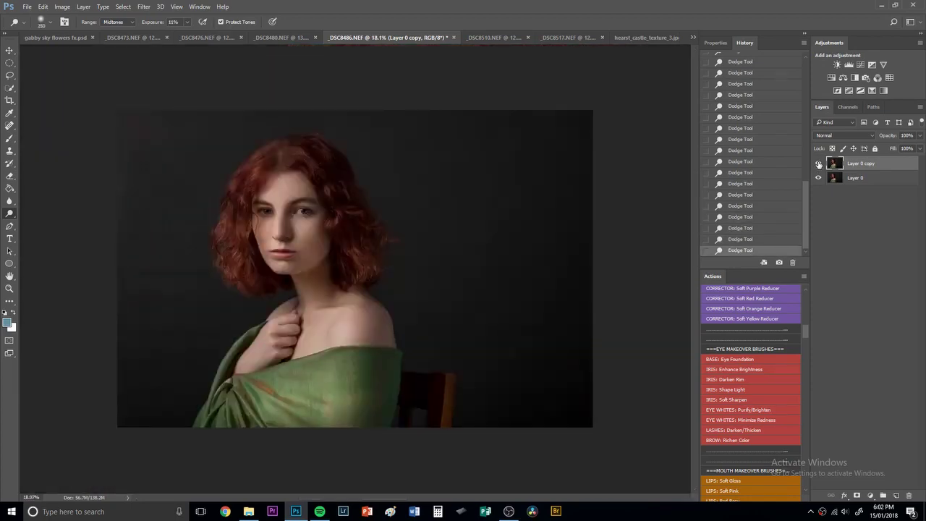
- Compare the dodged full portrait with the original by hiding and showing Layer 0 copy
{"action": "left_click", "coordinate": [818, 163]}
{"action": "left_click", "coordinate": [818, 163]}
{"action": "left_click", "coordinate": [817, 164]}
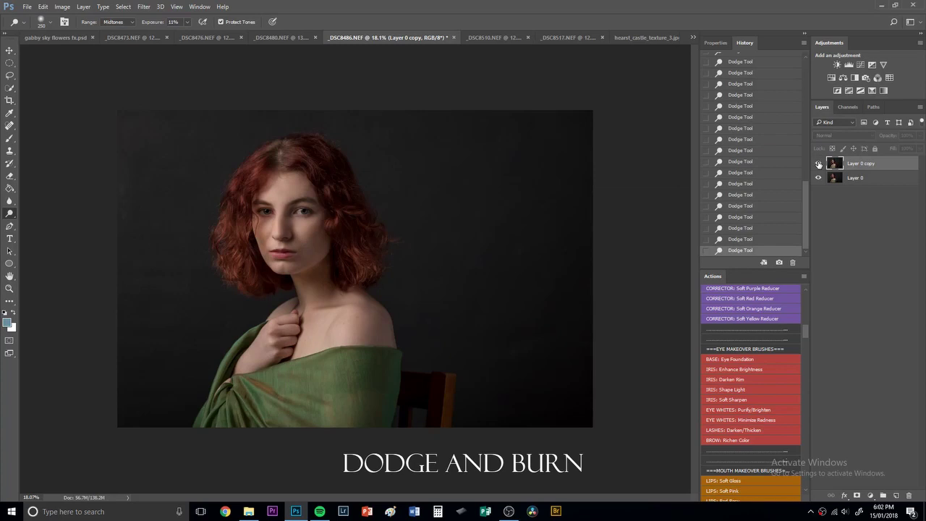
{"action": "left_click", "coordinate": [818, 163]}
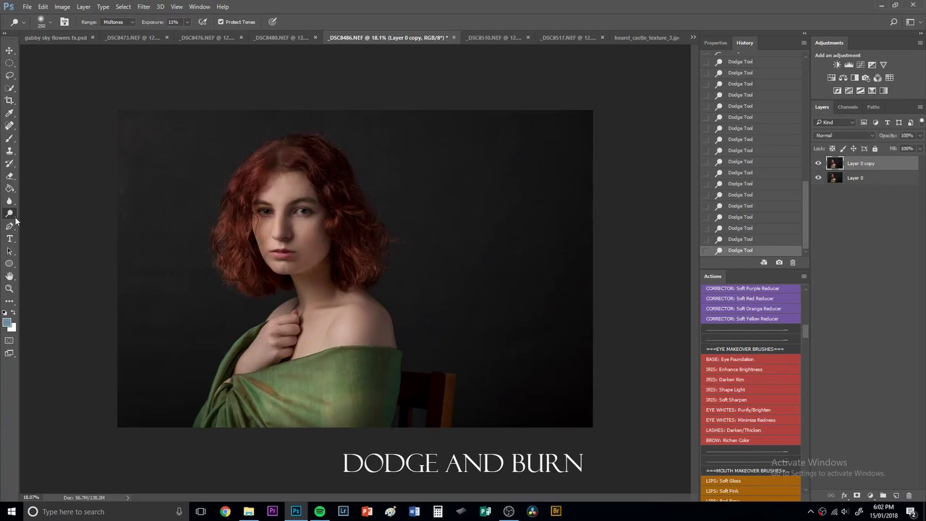
- Switch to the Burn tool with its range on Shadows and darken the shadows of the green shawl
{"action": "right_click", "coordinate": [13, 216]}
{"action": "left_click", "coordinate": [48, 225]}
{"action": "left_click", "coordinate": [130, 25]}
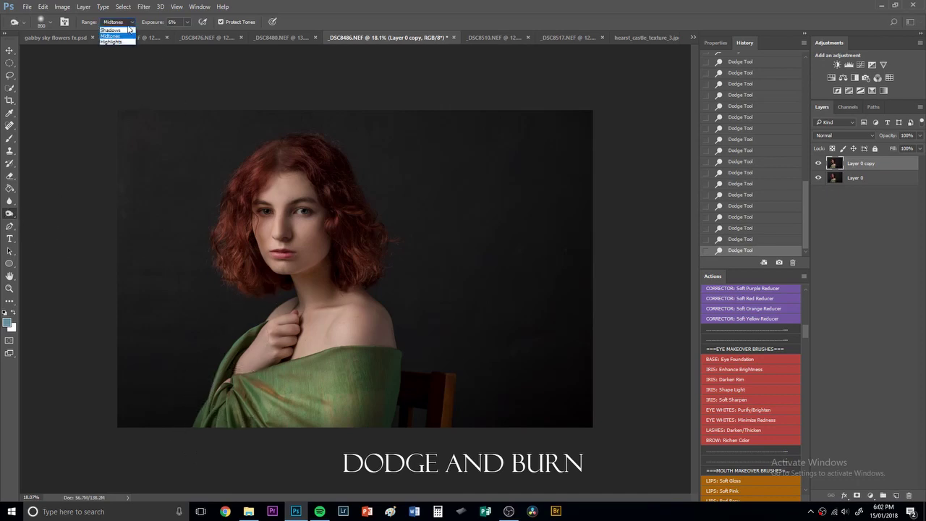
{"action": "left_click", "coordinate": [119, 30]}
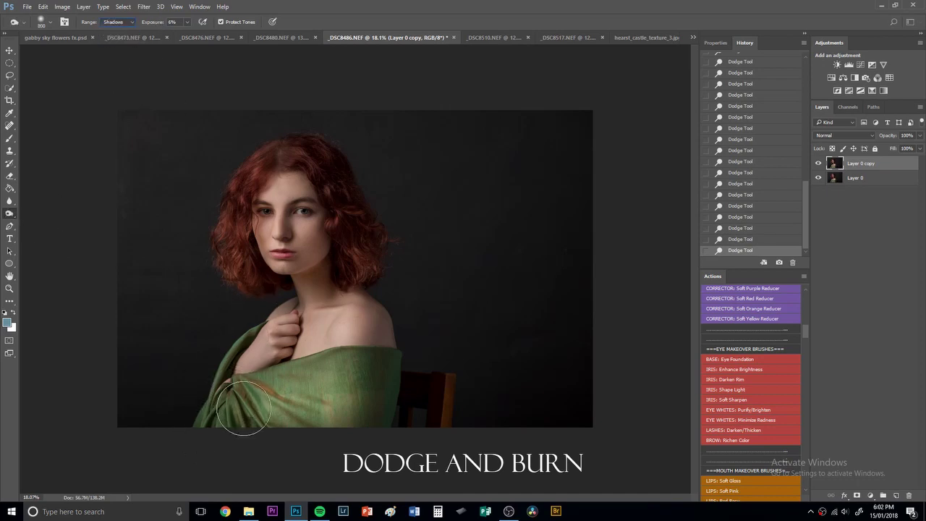
{"action": "mouse_move", "coordinate": [243, 410]}
{"action": "left_mouse_down"}
{"action": "mouse_move", "coordinate": [286, 391]}
{"action": "mouse_move", "coordinate": [274, 409]}
{"action": "mouse_move", "coordinate": [303, 386]}
{"action": "mouse_move", "coordinate": [297, 399]}
{"action": "mouse_move", "coordinate": [310, 412]}
{"action": "mouse_move", "coordinate": [260, 389]}
{"action": "mouse_move", "coordinate": [266, 416]}
{"action": "mouse_move", "coordinate": [298, 404]}
{"action": "mouse_move", "coordinate": [338, 412]}
{"action": "mouse_move", "coordinate": [380, 373]}
{"action": "left_mouse_up"}
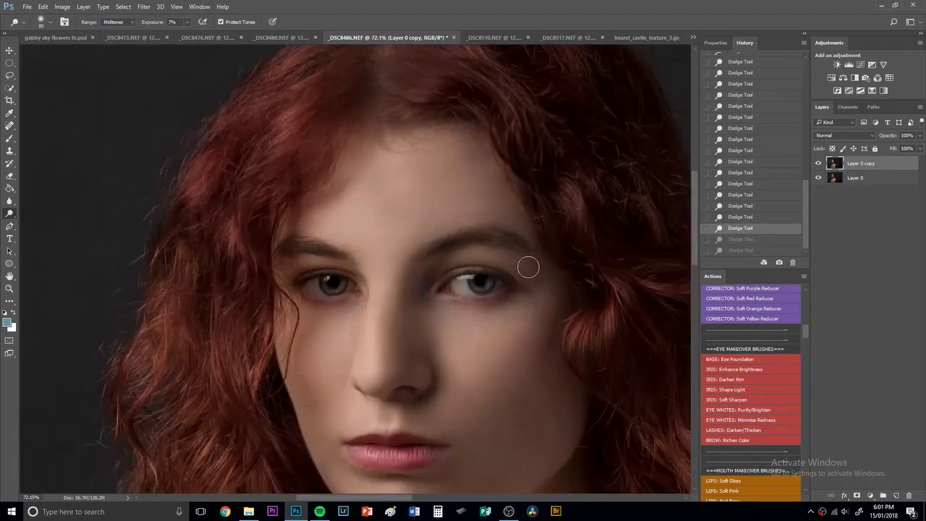
- Dodge the skin around both eyes at 7% exposure, and enlarge the brush to 300 px
{"action": "mouse_move", "coordinate": [526, 264]}
{"action": "left_mouse_down"}
{"action": "mouse_move", "coordinate": [470, 255]}
{"action": "mouse_move", "coordinate": [358, 291]}
{"action": "left_mouse_up"}
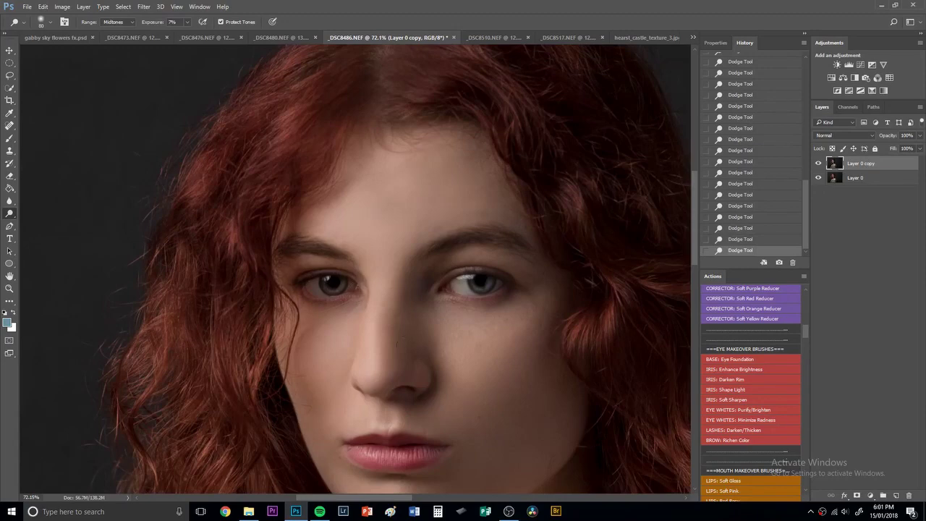
{"action": "key", "text": "bracketright"}
{"action": "key", "text": "bracketright"}
{"action": "key", "text": "bracketright"}
{"action": "key", "text": "bracketright"}
{"action": "key", "text": "bracketright"}
{"action": "key", "text": "bracketright"}
{"action": "key", "text": "bracketright"}
{"action": "key", "text": "bracketright"}
- Adjust the Dodge brush to 500 px for the neck and chest area
{"action": "scroll", "coordinate": [362, 311], "scroll_direction": "down", "scroll_amount": 5}
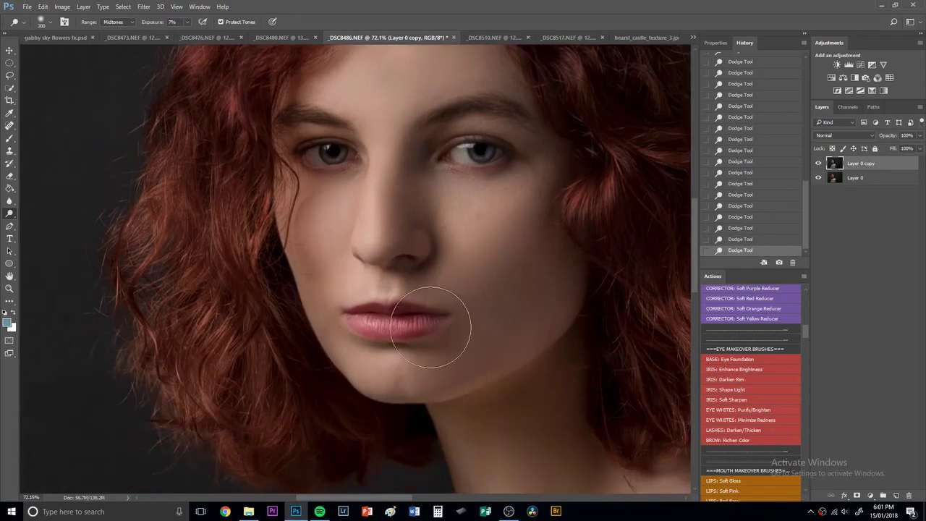
{"action": "scroll", "coordinate": [506, 318], "scroll_direction": "down", "scroll_amount": 3, "text": "alt"}
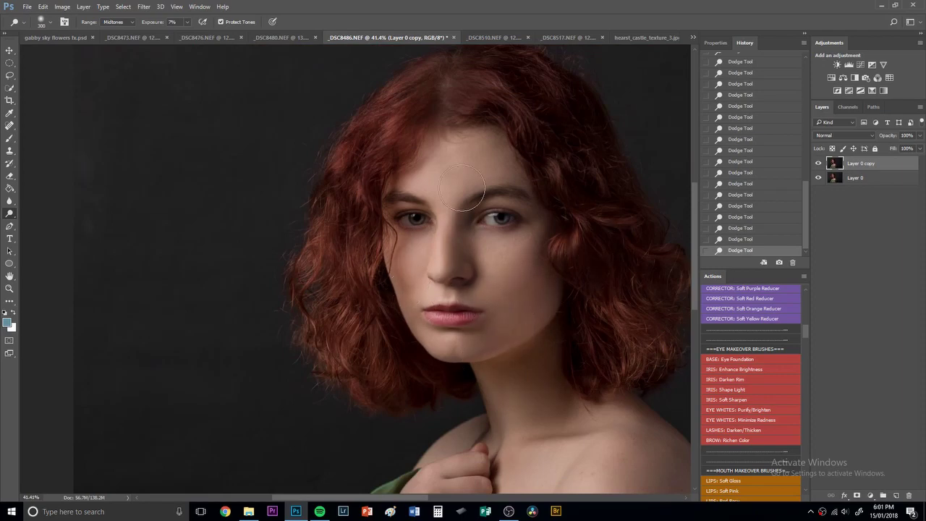
{"action": "scroll", "coordinate": [533, 413], "scroll_direction": "down", "scroll_amount": 3}
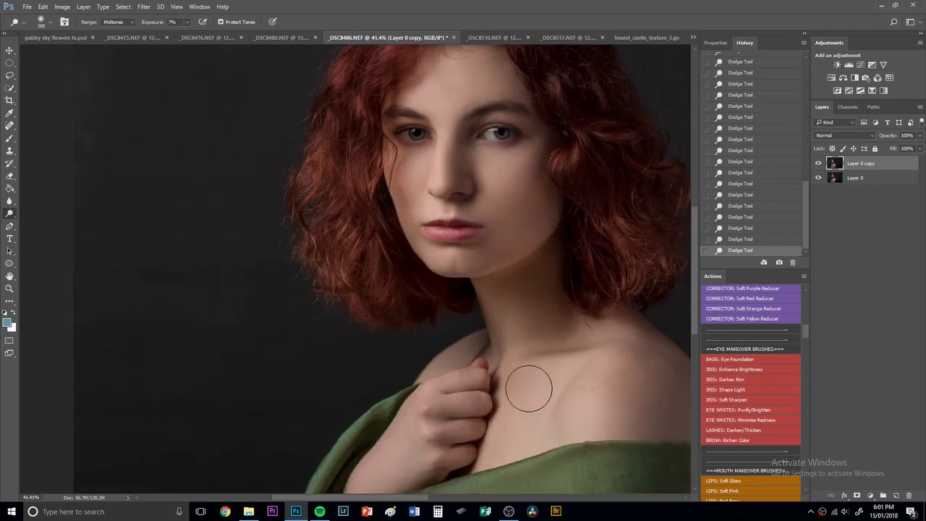
{"action": "key", "text": "["}
{"action": "key", "text": "["}
{"action": "key", "text": "["}
{"action": "key", "text": "["}
{"action": "key", "text": "["}
{"action": "key", "text": "["}
{"action": "key", "text": "["}
{"action": "key", "text": "]"}
{"action": "key", "text": "]"}
{"action": "key", "text": "]"}
{"action": "key", "text": "]"}
{"action": "key", "text": "]"}
{"action": "key", "text": "]"}
{"action": "key", "text": "]"}
{"action": "key", "text": "]"}
{"action": "key", "text": "]"}
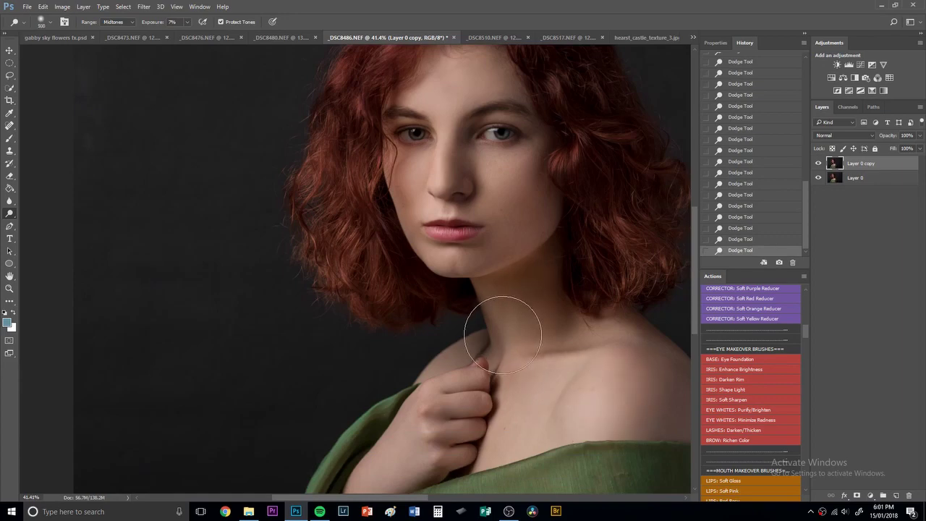
- Reduce the Dodge brush to 125 px
{"action": "scroll", "coordinate": [480, 380], "scroll_direction": "down", "scroll_amount": 5}
{"action": "key", "text": "["}
{"action": "key", "text": "["}
{"action": "key", "text": "["}
{"action": "key", "text": "["}
{"action": "key", "text": "["}
{"action": "key", "text": "["}
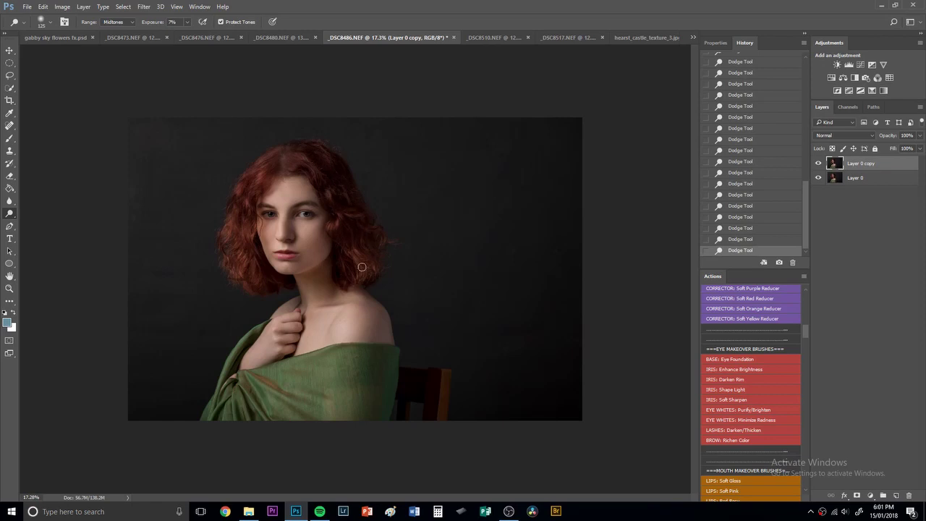
- Brighten the green shawl with Dodge strokes at 11% exposure and a 700 px brush
{"action": "left_click_drag", "start_coordinate": [155, 24], "coordinate": [158, 24]}
{"action": "key", "text": "bracketright"}
{"action": "key", "text": "bracketright"}
{"action": "key", "text": "bracketright"}
{"action": "key", "text": "bracketright"}
{"action": "key", "text": "bracketright"}
{"action": "key", "text": "bracketright"}
{"action": "key", "text": "bracketright"}
{"action": "key", "text": "bracketright"}
{"action": "key", "text": "bracketright"}
{"action": "key", "text": "bracketright"}
{"action": "key", "text": "bracketright"}
{"action": "key", "text": "bracketright"}
{"action": "mouse_move", "coordinate": [354, 377]}
{"action": "left_mouse_down"}
{"action": "mouse_move", "coordinate": [251, 402]}
{"action": "mouse_move", "coordinate": [279, 405]}
{"action": "mouse_move", "coordinate": [294, 395]}
{"action": "mouse_move", "coordinate": [271, 390]}
{"action": "left_mouse_up"}
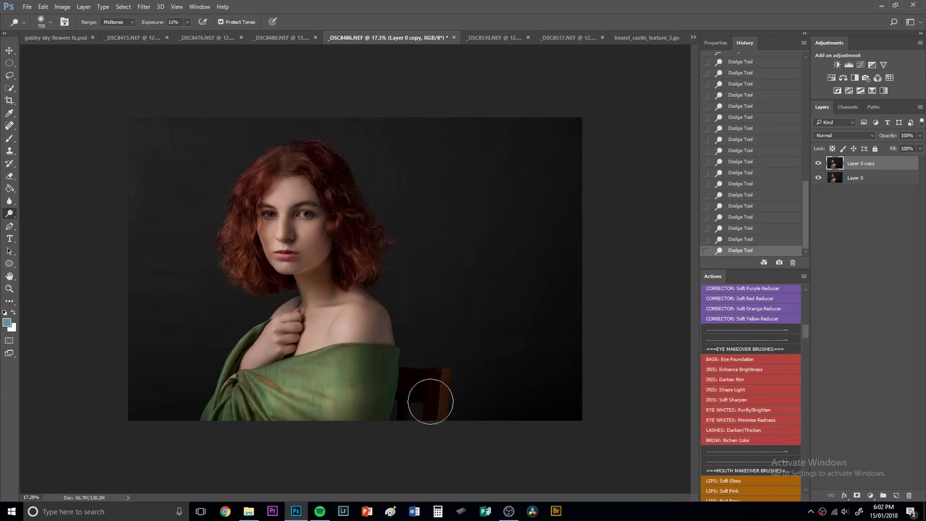
- Shrink the Dodge brush for finer strokes
{"action": "key", "text": "bracketleft"}
{"action": "key", "text": "bracketleft"}
{"action": "key", "text": "bracketleft"}
{"action": "key", "text": "bracketleft"}
{"action": "key", "text": "bracketleft"}
{"action": "key", "text": "bracketleft"}
{"action": "key", "text": "bracketleft"}
{"action": "key", "text": "bracketleft"}
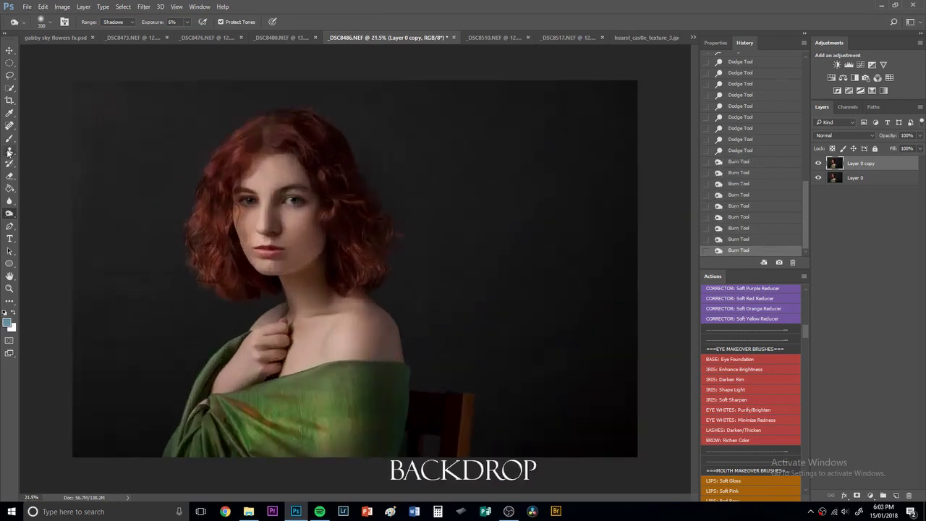
- Set up the Clone Stamp for the backdrop with a 700 px brush and 26% flow
{"action": "left_click", "coordinate": [10, 152]}
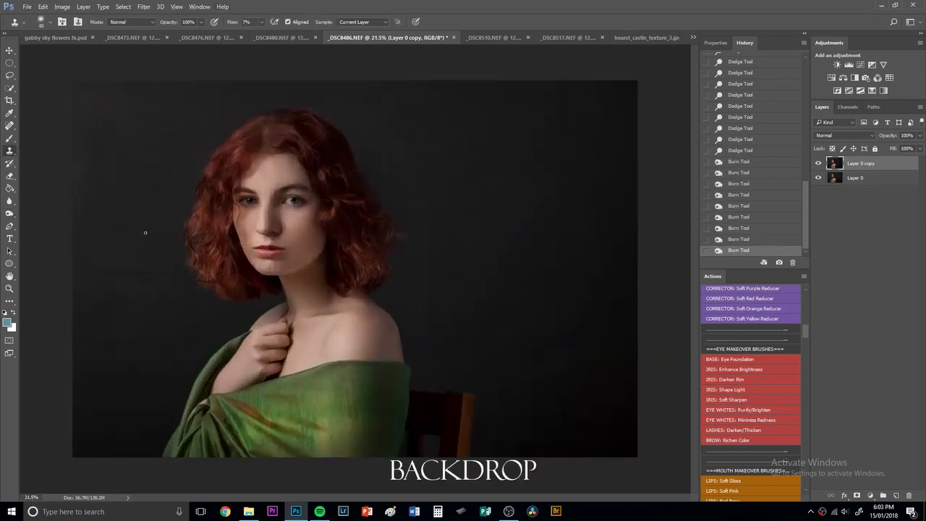
{"action": "key", "text": "bracketright"}
{"action": "key", "text": "bracketright"}
{"action": "key", "text": "bracketright"}
{"action": "key", "text": "bracketright"}
{"action": "key", "text": "bracketright"}
{"action": "key", "text": "bracketright"}
{"action": "key", "text": "bracketright"}
{"action": "key", "text": "bracketright"}
{"action": "key", "text": "shift+2"}
{"action": "key", "text": "shift+6"}
- Clone clean backdrop samples over the uneven patches of the dark background beside the model's hair and along the photo's left edge
{"action": "left_click", "coordinate": [104, 203], "text": "alt"}
{"action": "mouse_move", "coordinate": [98, 266]}
{"action": "left_mouse_down"}
{"action": "mouse_move", "coordinate": [133, 278]}
{"action": "mouse_move", "coordinate": [124, 270]}
{"action": "left_mouse_up"}
{"action": "left_click", "coordinate": [133, 194], "text": "alt"}
{"action": "left_click_drag", "start_coordinate": [107, 144], "coordinate": [81, 158]}
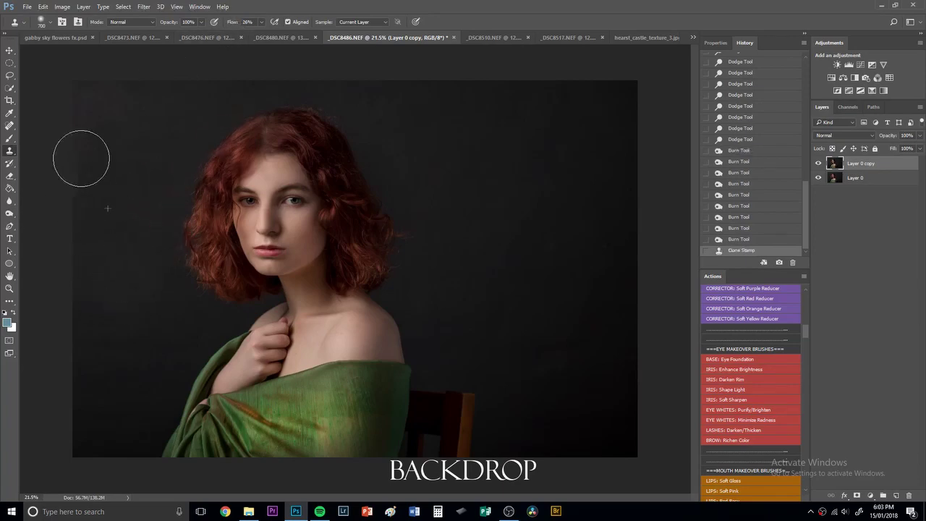